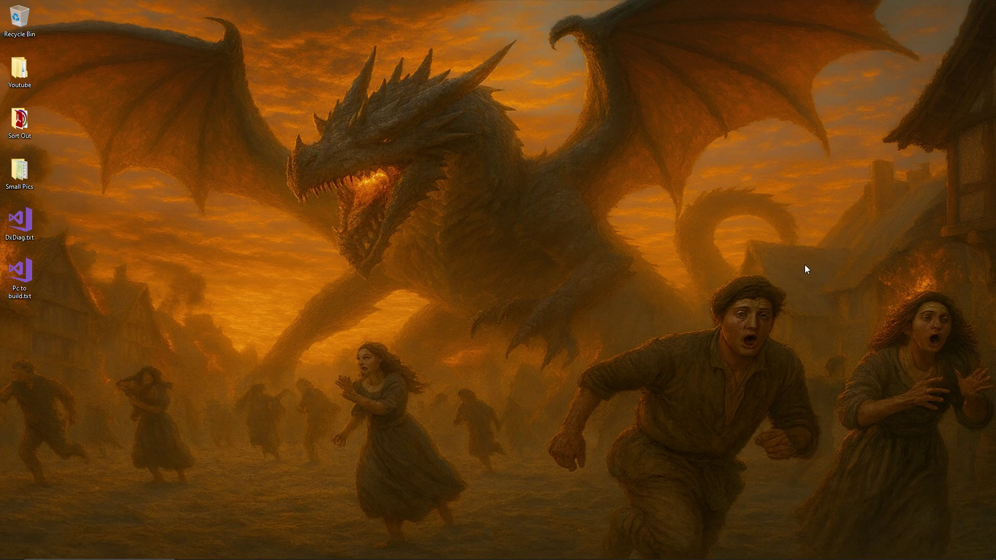
Switch to Chrome and delete the "Fix mic quality issue" chat in ChatGPT.
{"action": "mouse_move", "coordinate": [508, 555]}
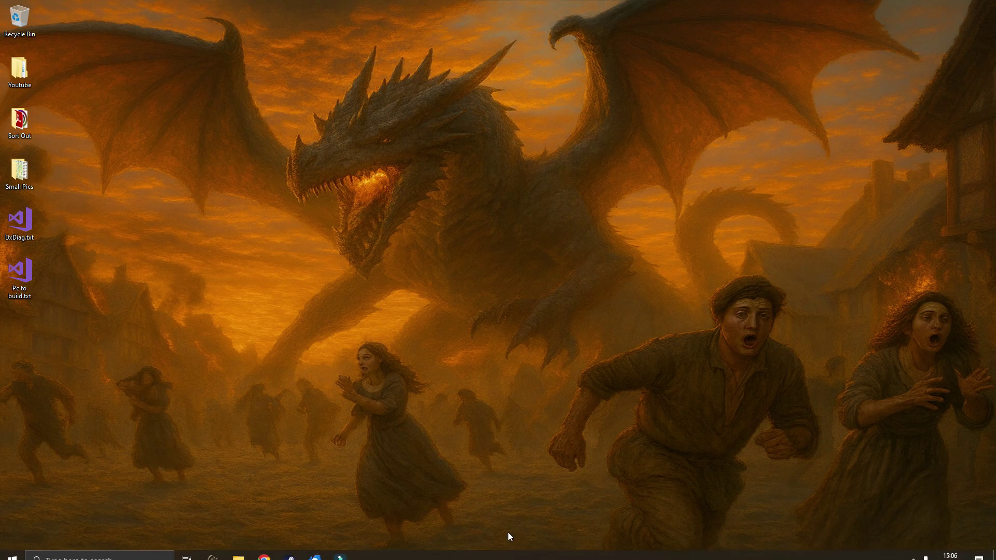
{"action": "left_click", "coordinate": [257, 553]}
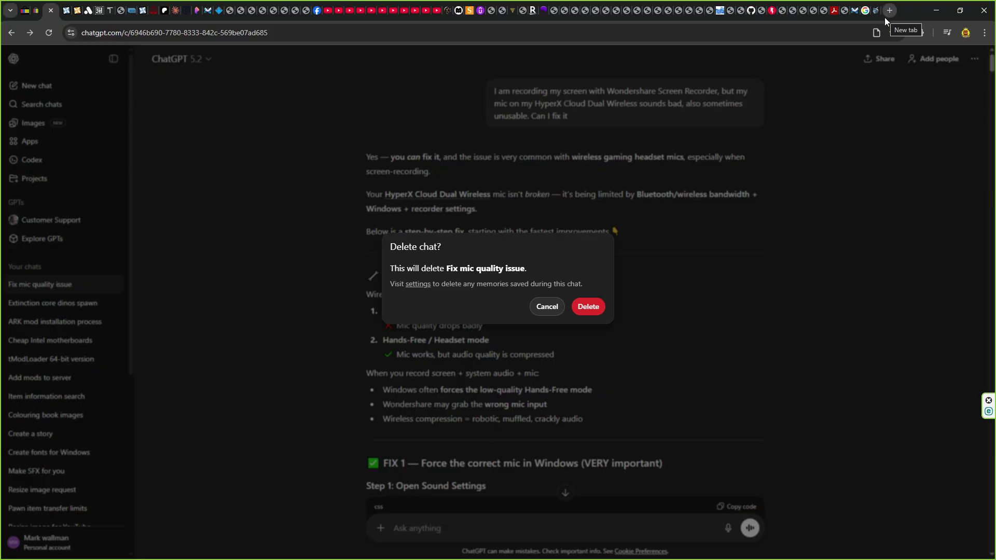
{"action": "left_click", "coordinate": [595, 304]}
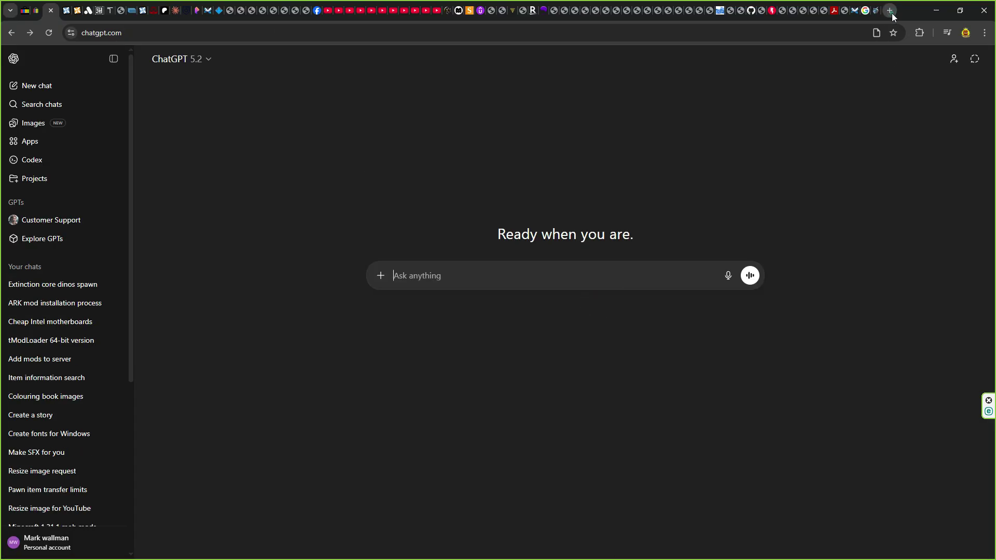
Search Google for "samsung Magician" in a new browser tab.
{"action": "left_click", "coordinate": [890, 10]}
{"action": "left_click", "coordinate": [429, 208]}
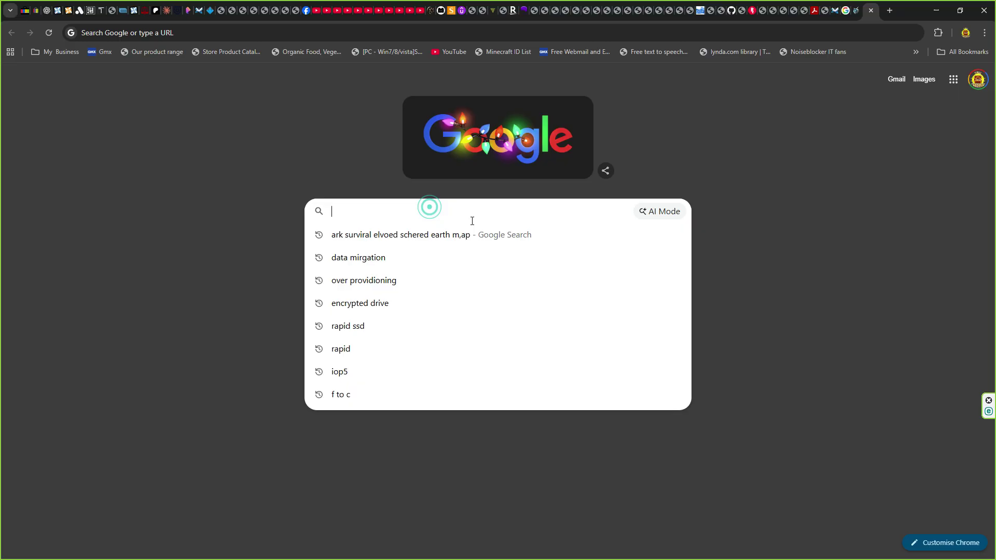
{"action": "type", "text": "sam"}
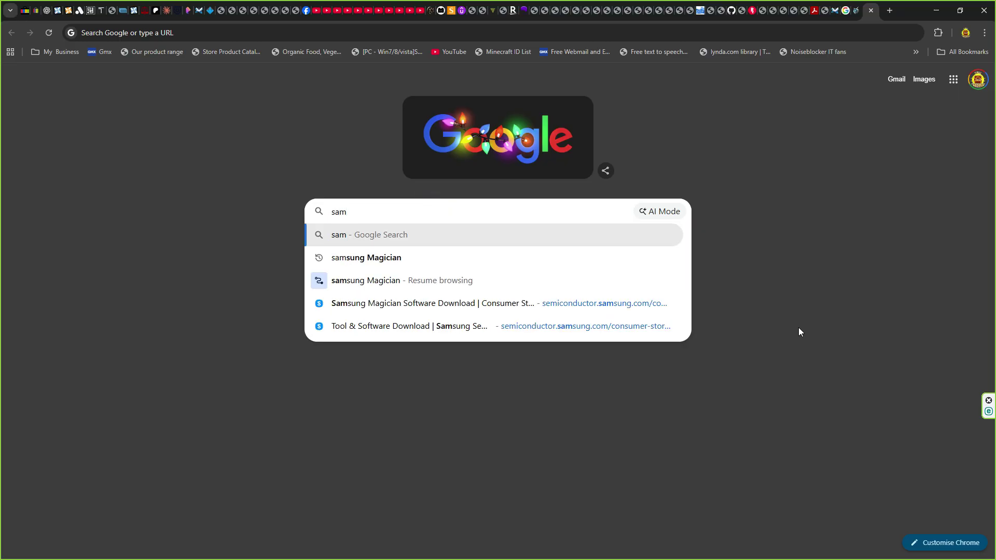
{"action": "key", "text": "Down"}
{"action": "key", "text": "Return"}
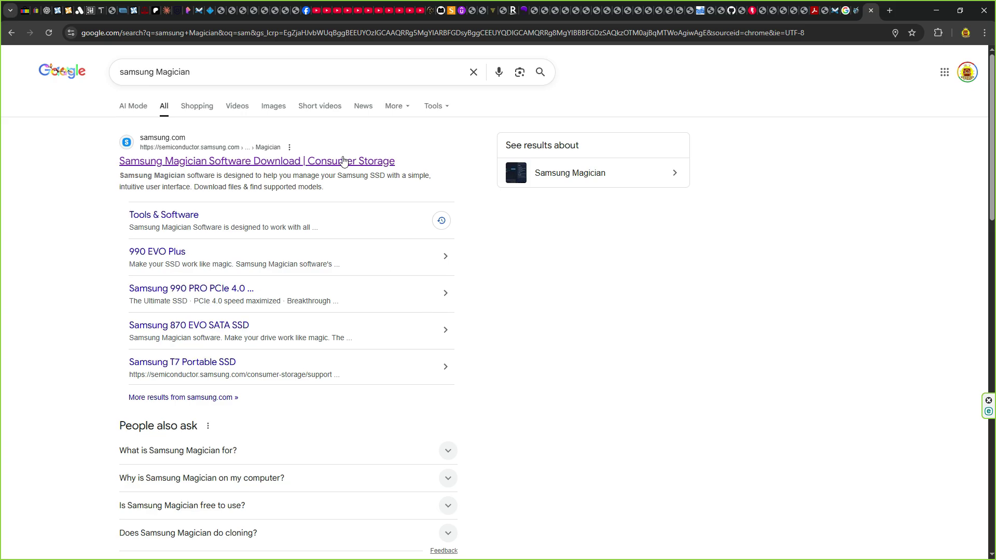
Open Samsung's Magician download files page, dismissing the cashback offer, and highlight the Windows entry under Magician Software.
{"action": "left_click", "coordinate": [352, 169]}
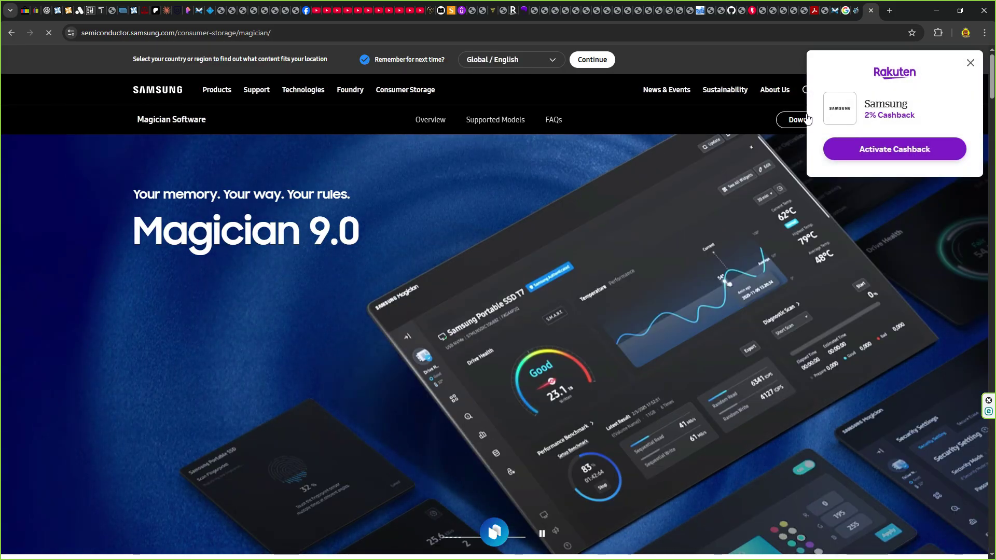
{"action": "left_click", "coordinate": [971, 62]}
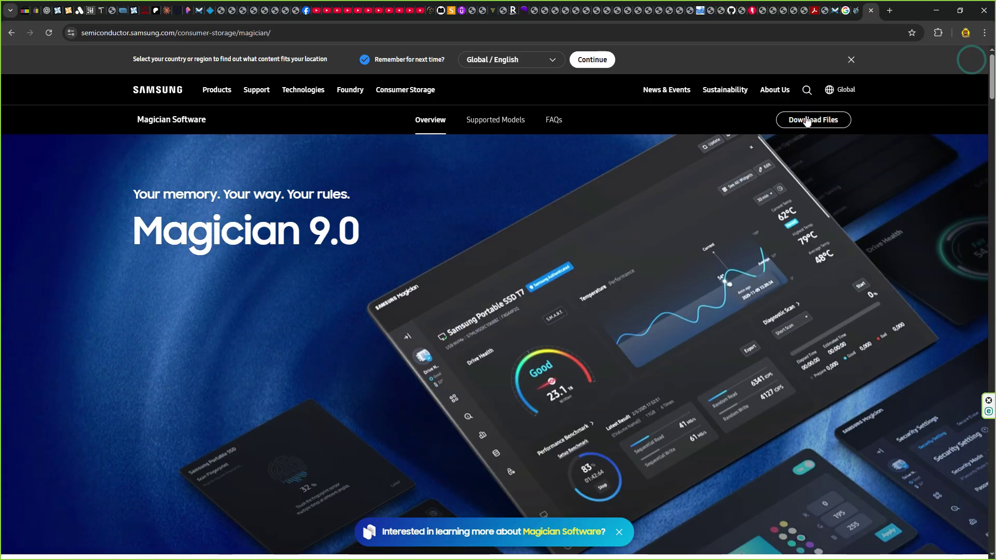
{"action": "left_click", "coordinate": [813, 119]}
{"action": "scroll", "coordinate": [625, 223], "scroll_direction": "down", "scroll_amount": 3}
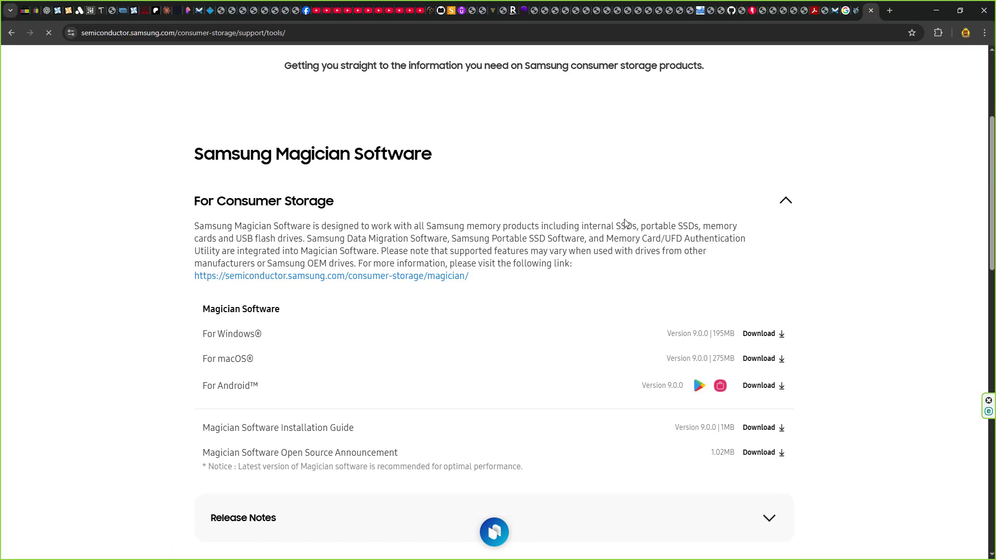
{"action": "triple_click", "coordinate": [215, 334]}
{"action": "left_click", "coordinate": [256, 368]}
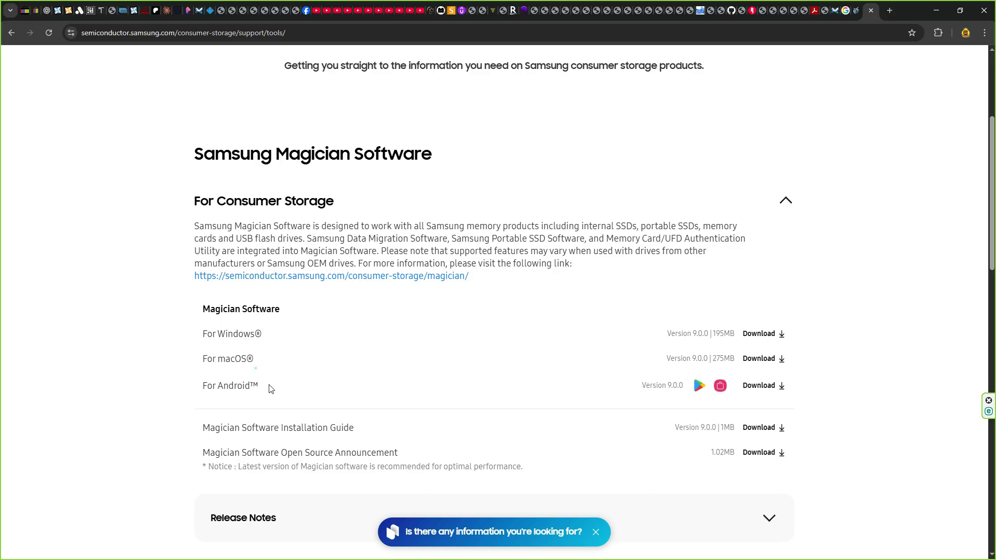
{"action": "left_click_drag", "start_coordinate": [266, 389], "coordinate": [291, 345]}
{"action": "left_click", "coordinate": [315, 346]}
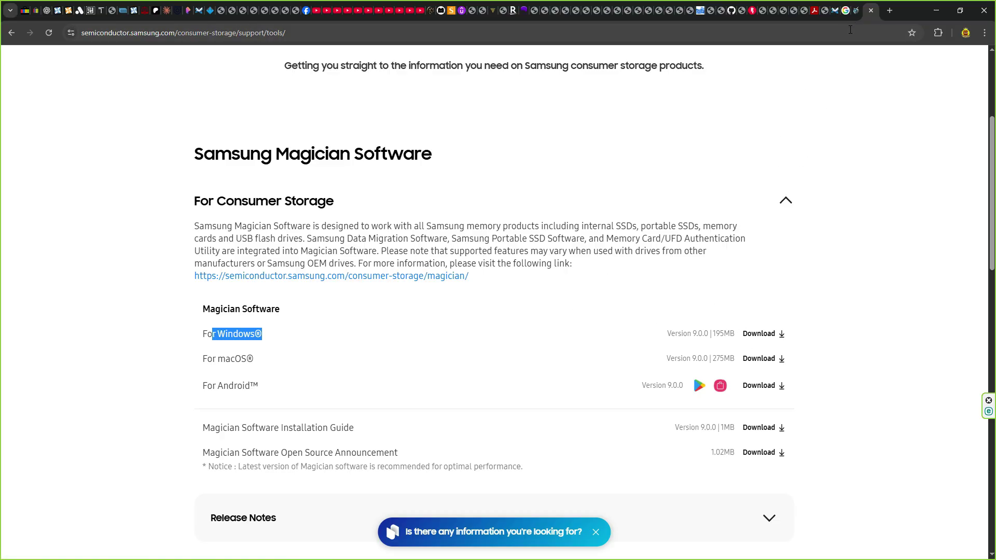
Close the Samsung download page, minimise Chrome and launch Samsung Magician.
{"action": "left_click", "coordinate": [872, 10]}
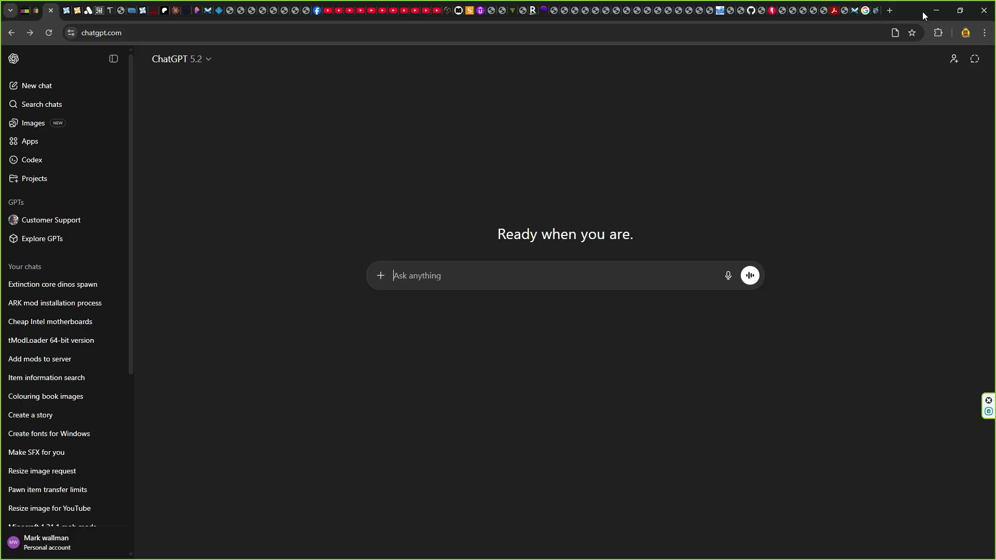
{"action": "left_click", "coordinate": [930, 11]}
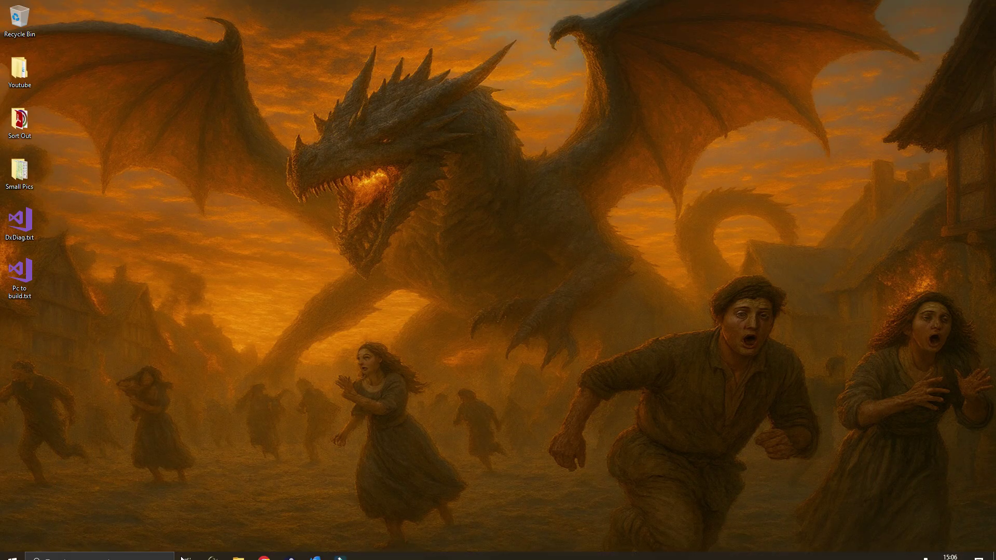
{"action": "left_click", "coordinate": [166, 551]}
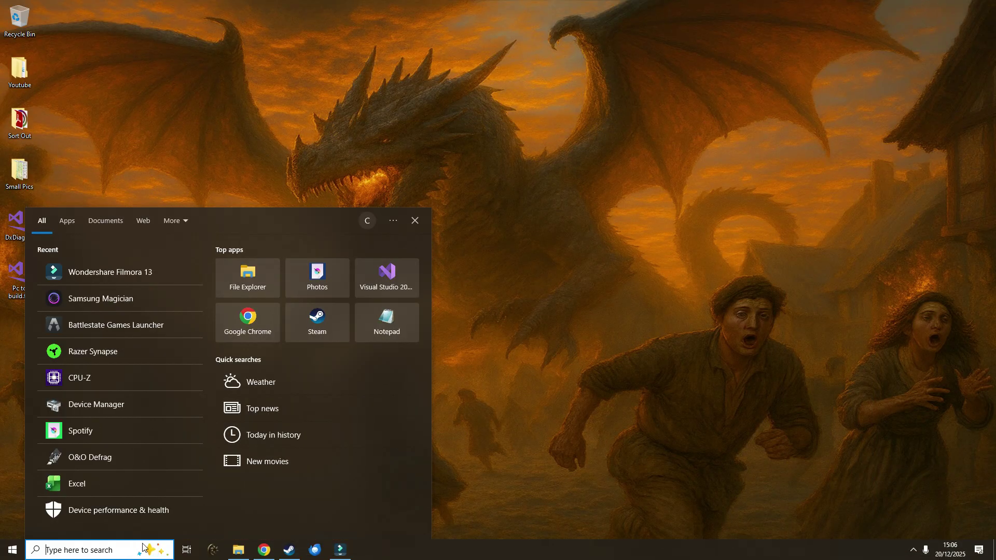
{"action": "left_click", "coordinate": [111, 294]}
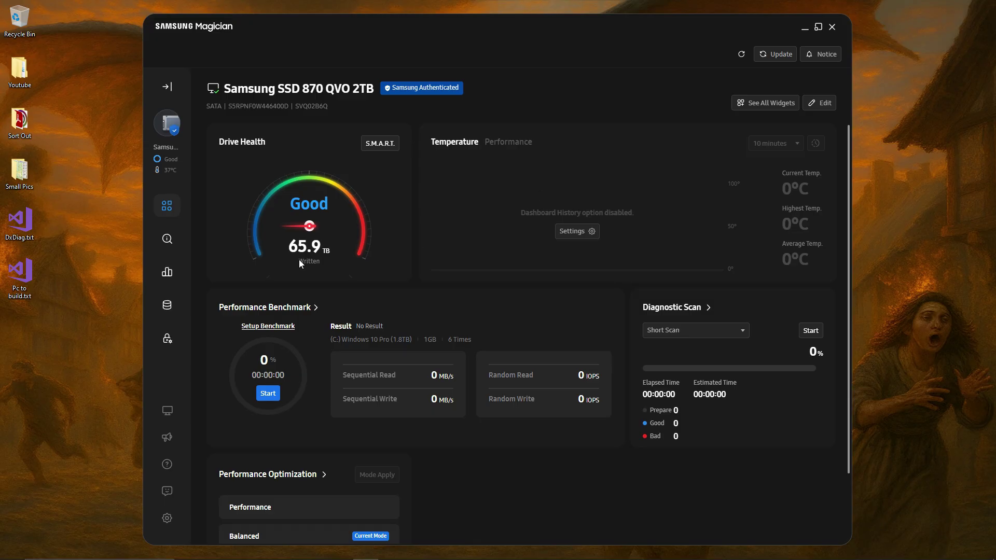
Look over the list of connected drives and the scan types offered for the Diagnostic Scan.
{"action": "left_click", "coordinate": [161, 132]}
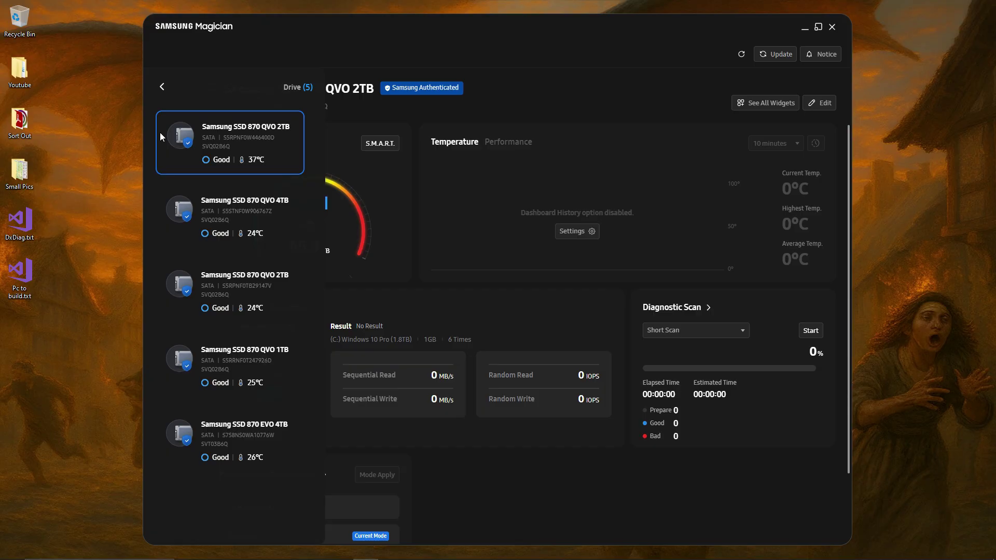
{"action": "left_click", "coordinate": [162, 87]}
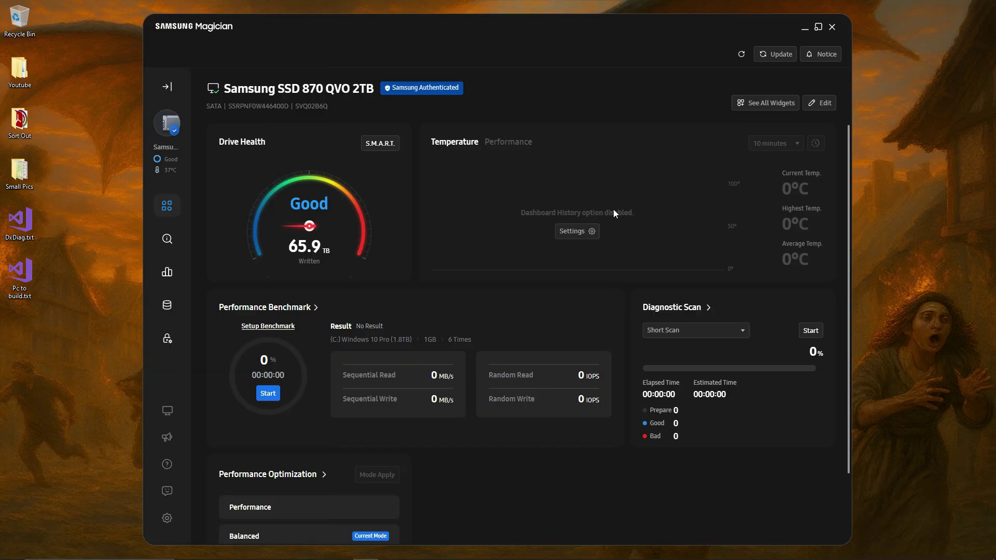
{"action": "mouse_move", "coordinate": [705, 30]}
{"action": "left_mouse_down"}
{"action": "mouse_move", "coordinate": [705, 15]}
{"action": "mouse_move", "coordinate": [709, 22]}
{"action": "left_mouse_up"}
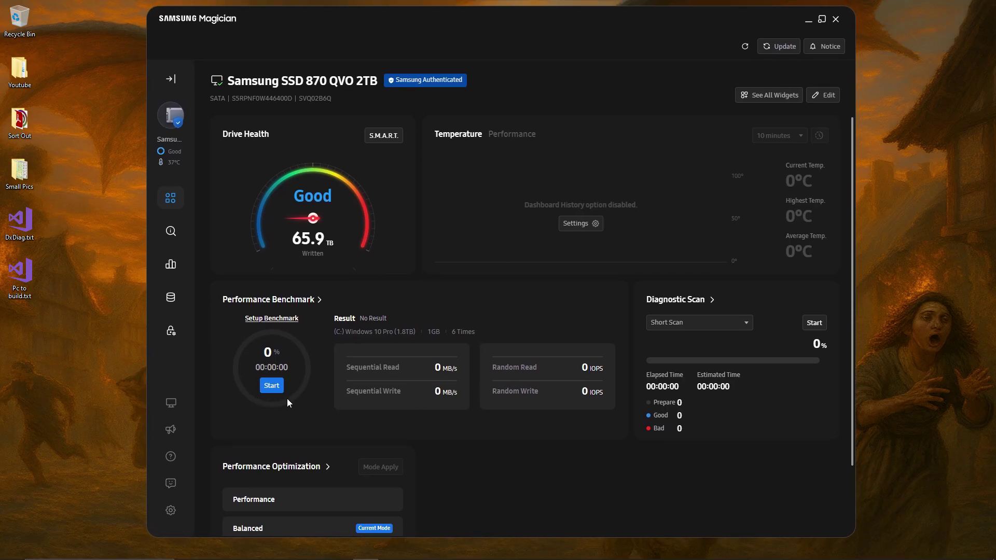
{"action": "left_click", "coordinate": [745, 324]}
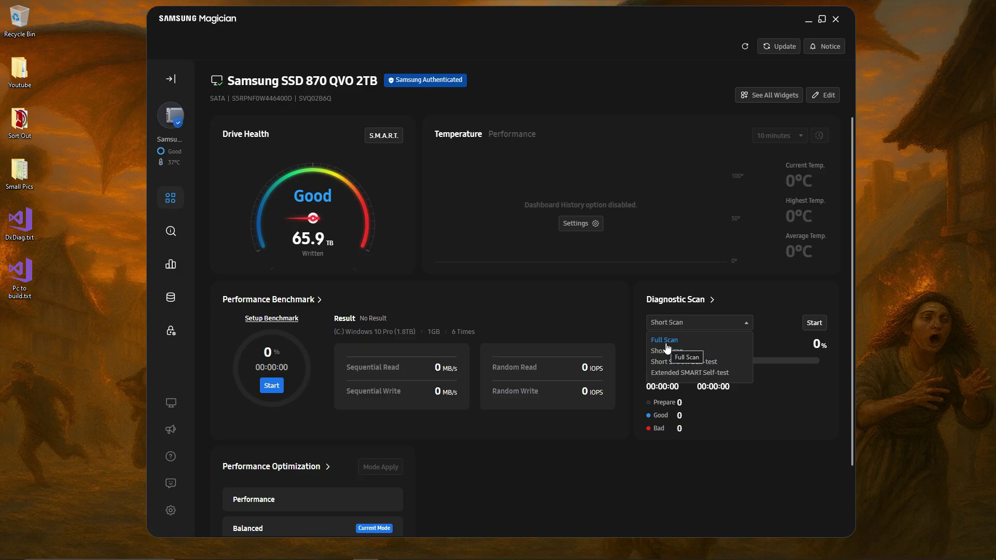
{"action": "left_click", "coordinate": [731, 293]}
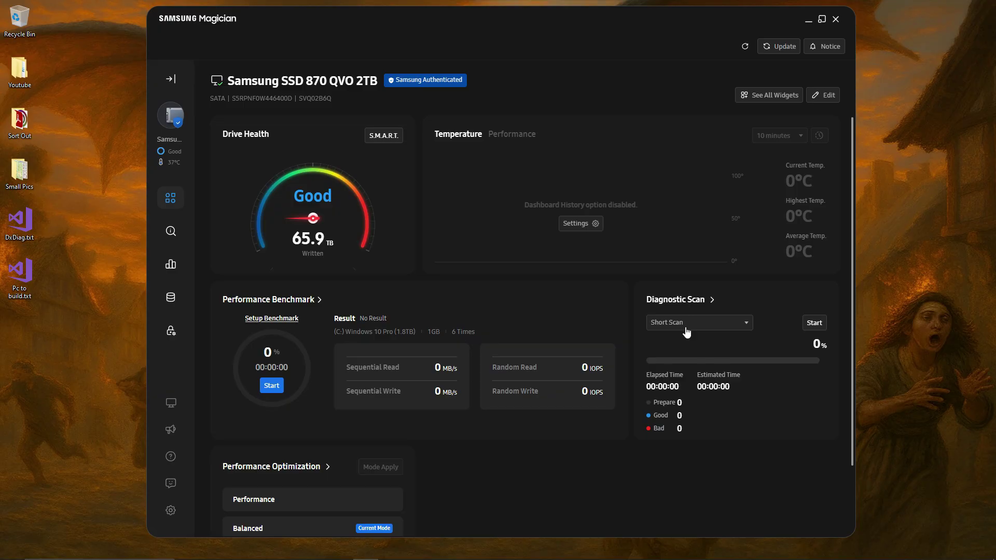
Run the Performance Benchmark on the C: Windows 10 Pro drive and check its export option without saving a file.
{"action": "left_click", "coordinate": [272, 386]}
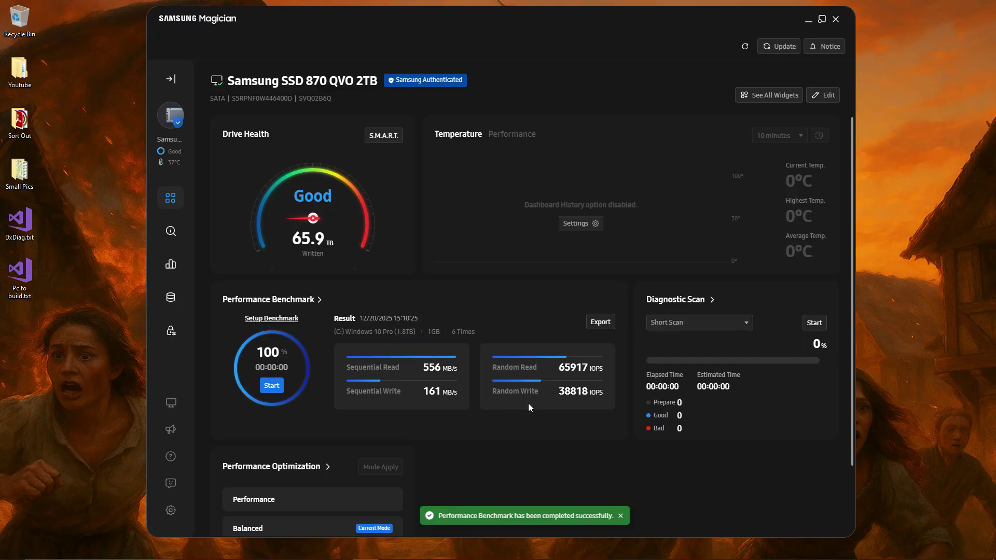
{"action": "left_click", "coordinate": [594, 326]}
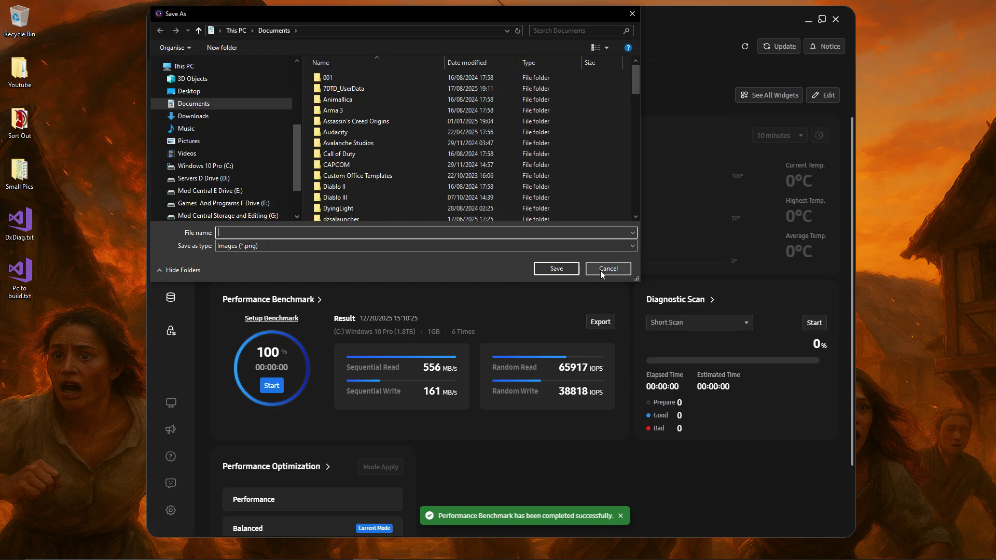
{"action": "left_click", "coordinate": [604, 269]}
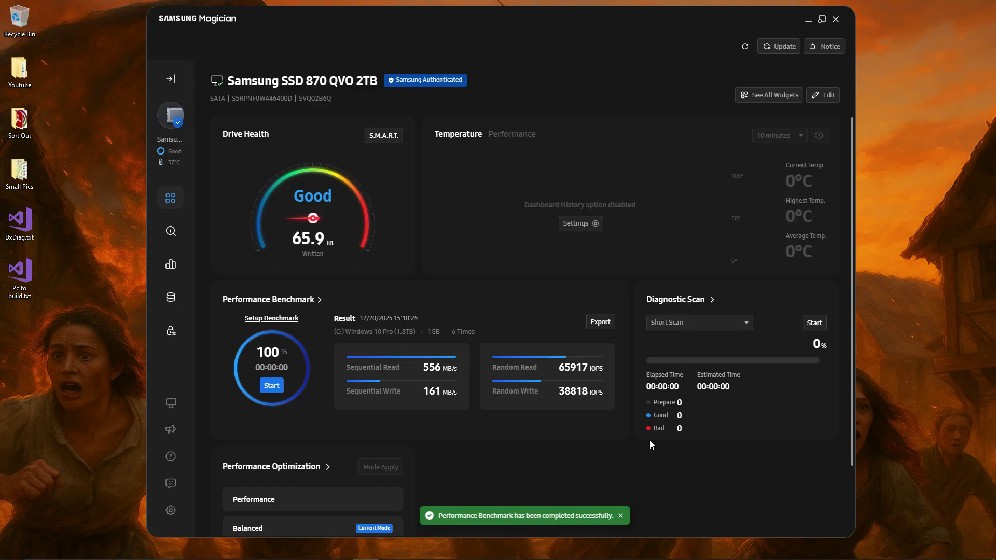
{"action": "left_click", "coordinate": [621, 516]}
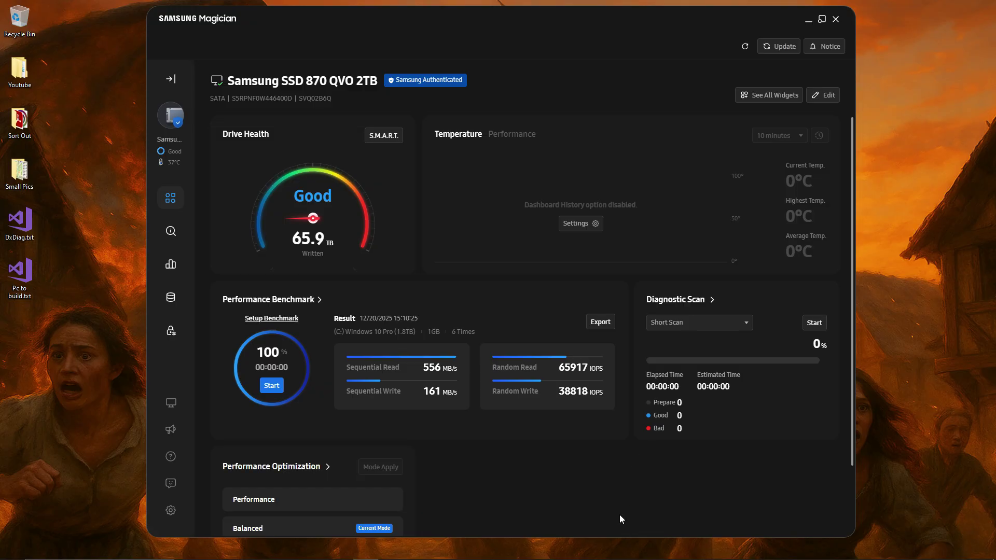
Look over the Performance Optimization modes available on the 2TB drive's dashboard.
{"action": "scroll", "coordinate": [530, 475], "scroll_direction": "down", "scroll_amount": 2}
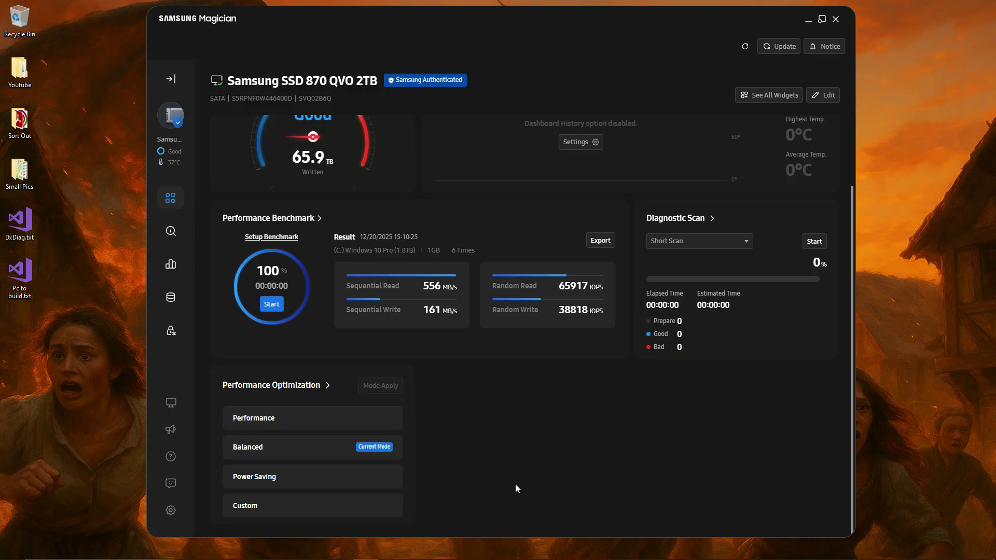
{"action": "scroll", "coordinate": [516, 484], "scroll_direction": "up", "scroll_amount": 2}
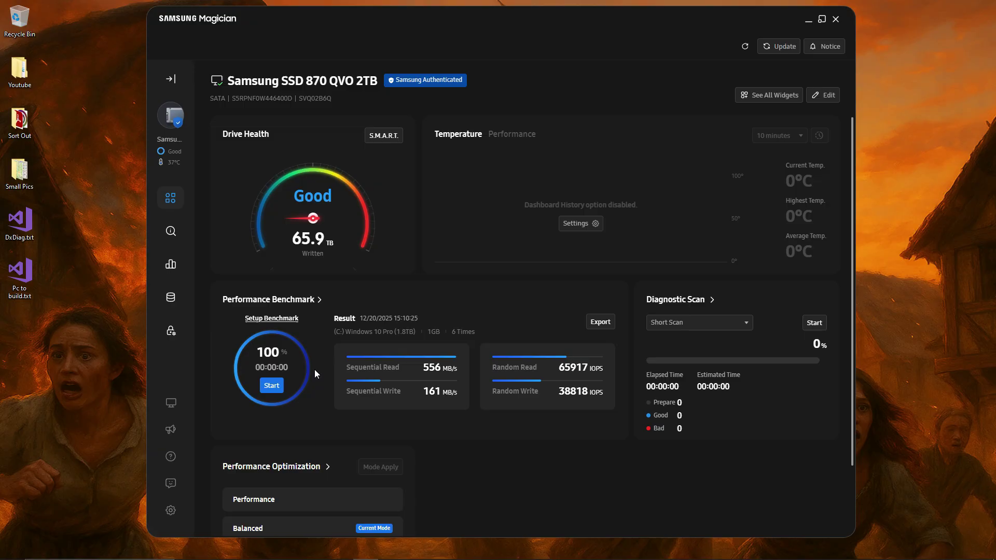
{"action": "scroll", "coordinate": [314, 370], "scroll_direction": "down", "scroll_amount": 1}
View the dashboard of the Samsung SSD 870 QVO 4TB and return to the 870 QVO 2TB system drive.
{"action": "left_click", "coordinate": [170, 122]}
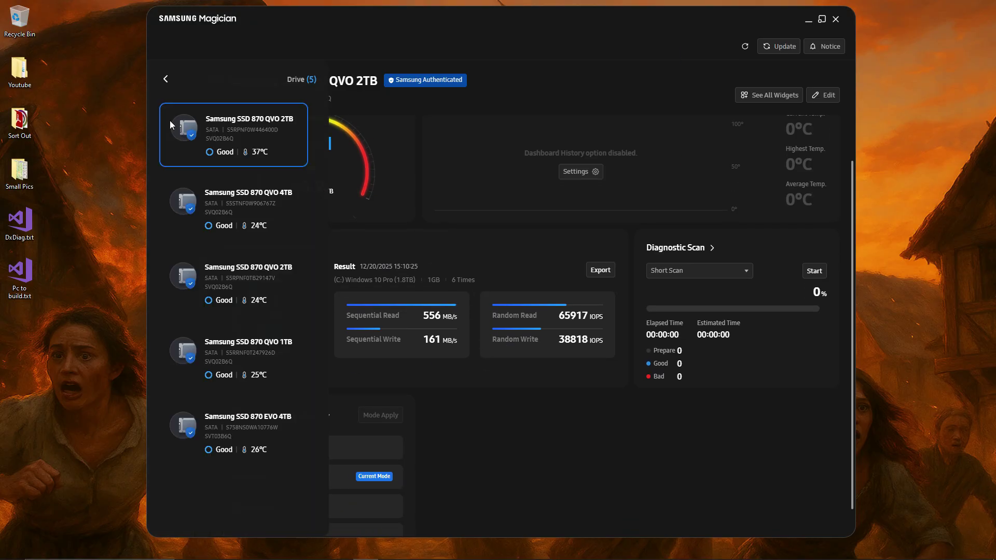
{"action": "left_click", "coordinate": [208, 223]}
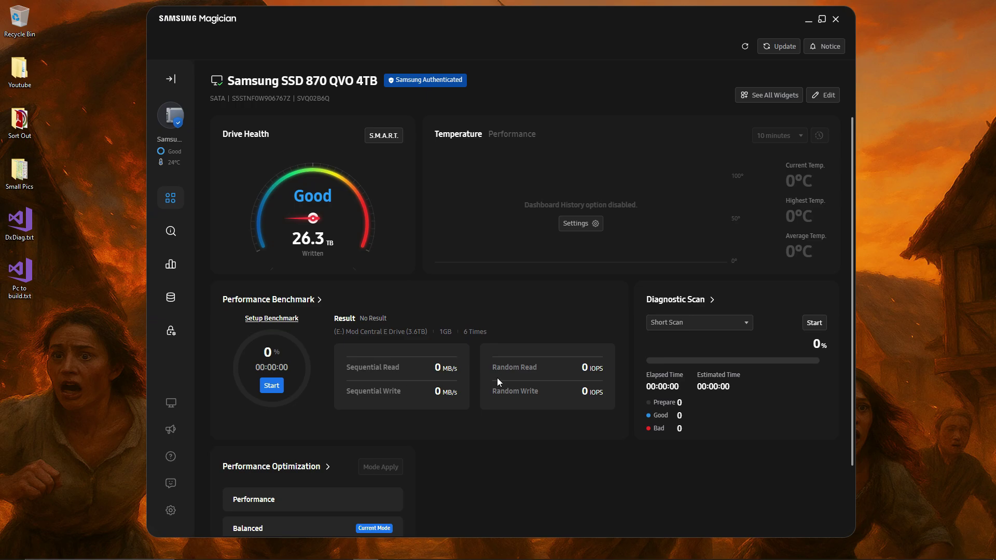
{"action": "left_click", "coordinate": [171, 117]}
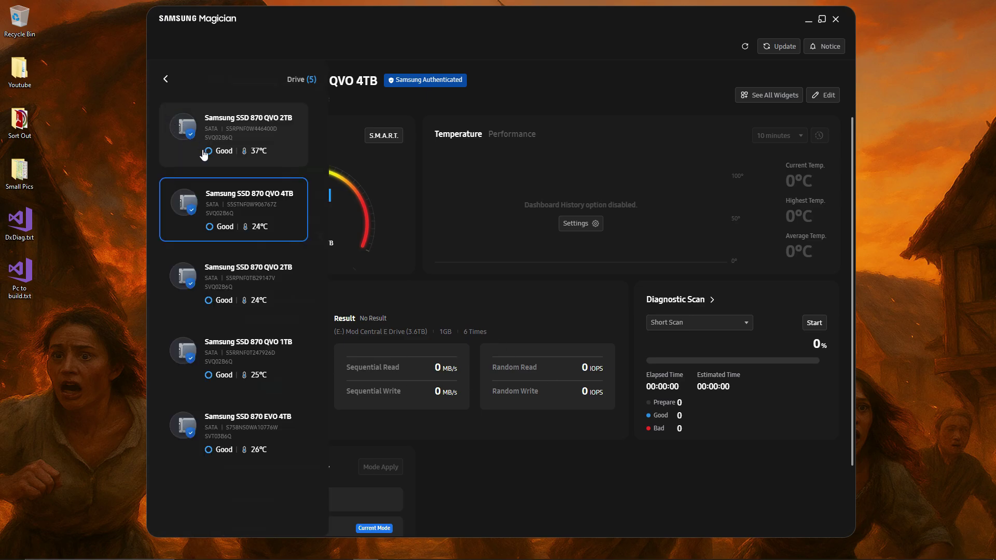
{"action": "left_click", "coordinate": [212, 128]}
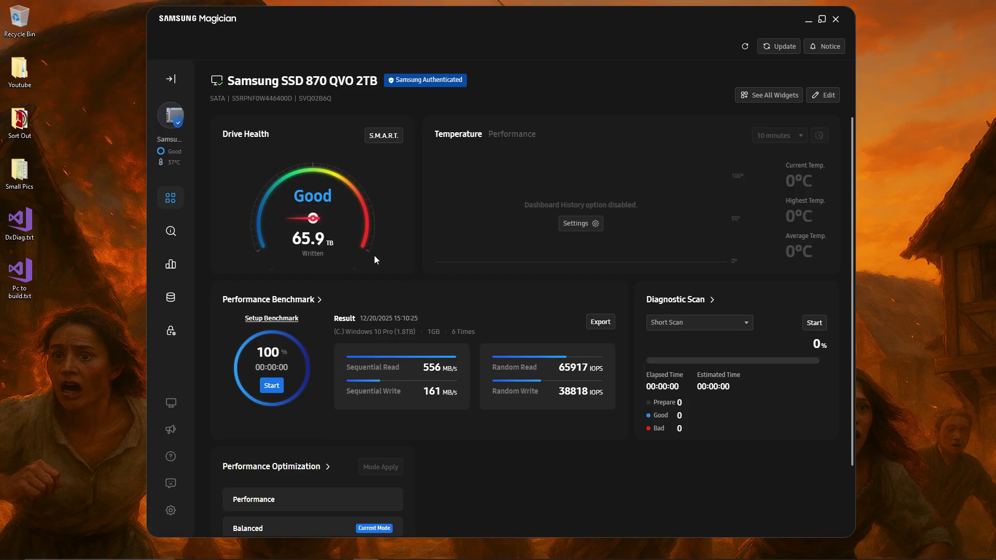
{"action": "left_click", "coordinate": [171, 115]}
Open Drive Details for the 870 QVO 2TB and start classifying the files on C: Windows 10 Pro.
{"action": "mouse_move", "coordinate": [171, 243]}
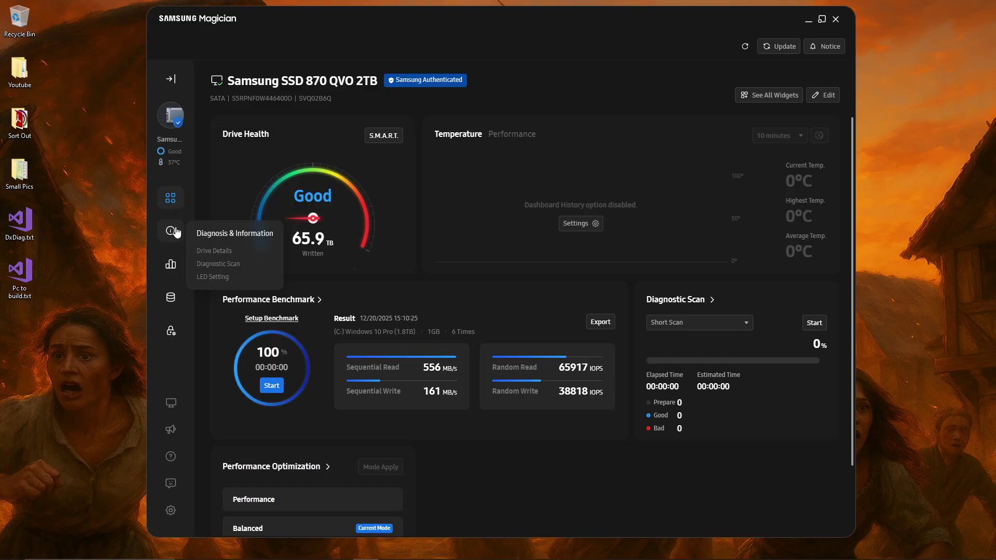
{"action": "left_click", "coordinate": [205, 249]}
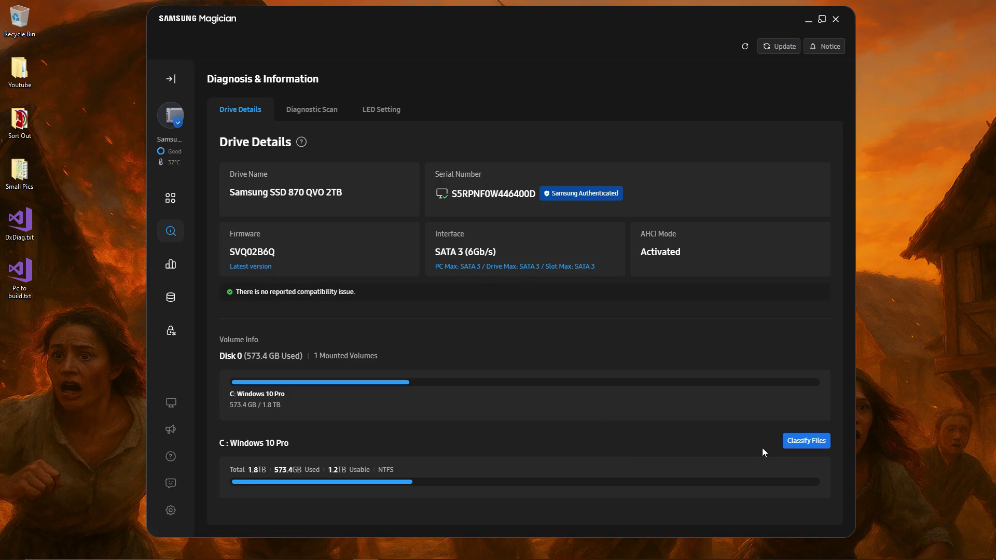
{"action": "left_click", "coordinate": [819, 445]}
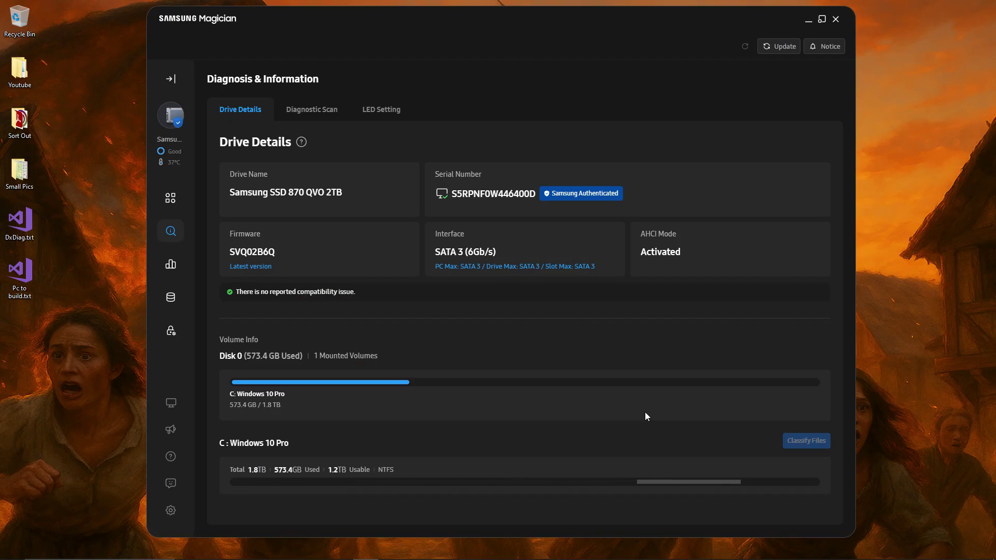
Switch to Chrome, search Google for "classify files", read the AI Overview, close the tab and return to Samsung Magician.
{"action": "key", "text": "super"}
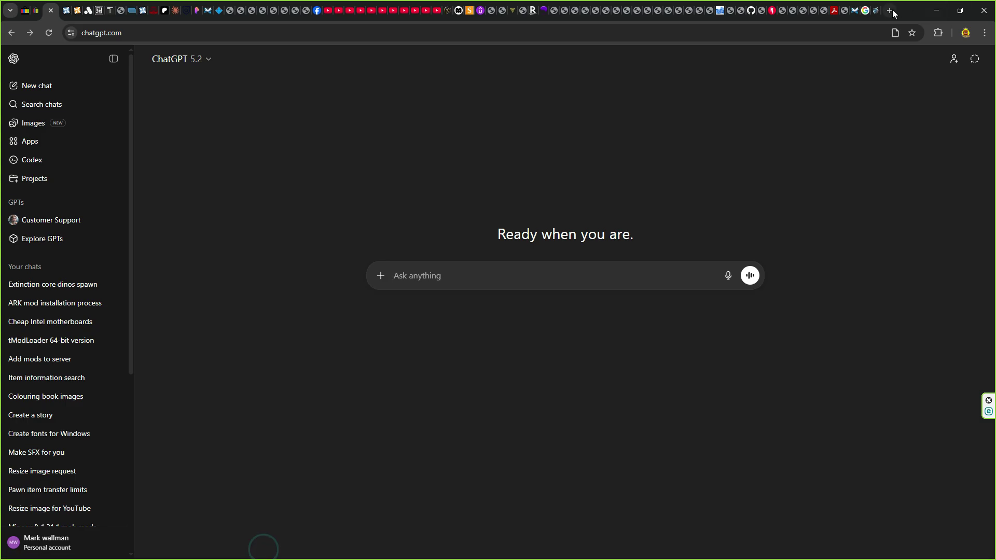
{"action": "left_click", "coordinate": [893, 9]}
{"action": "key", "text": "super+Down"}
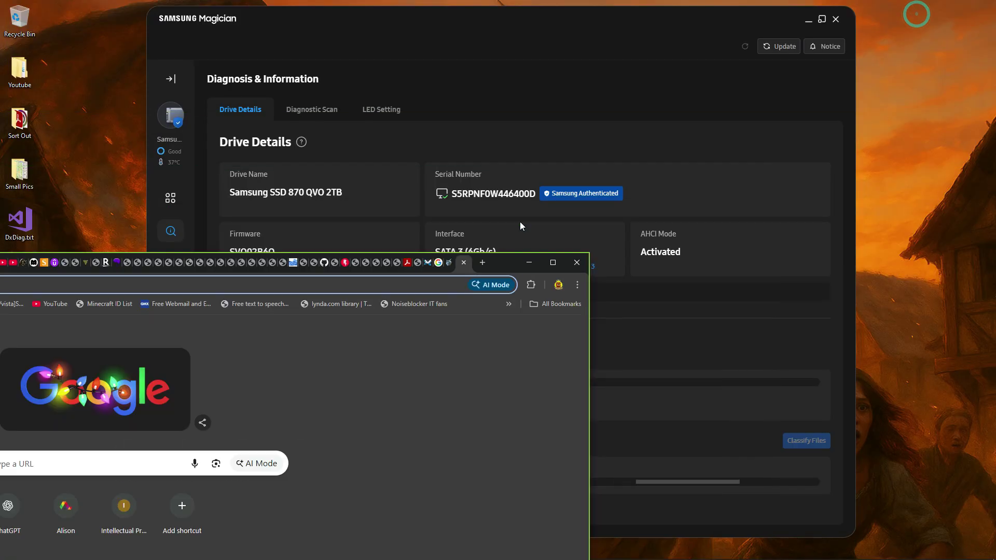
{"action": "left_click", "coordinate": [172, 373]}
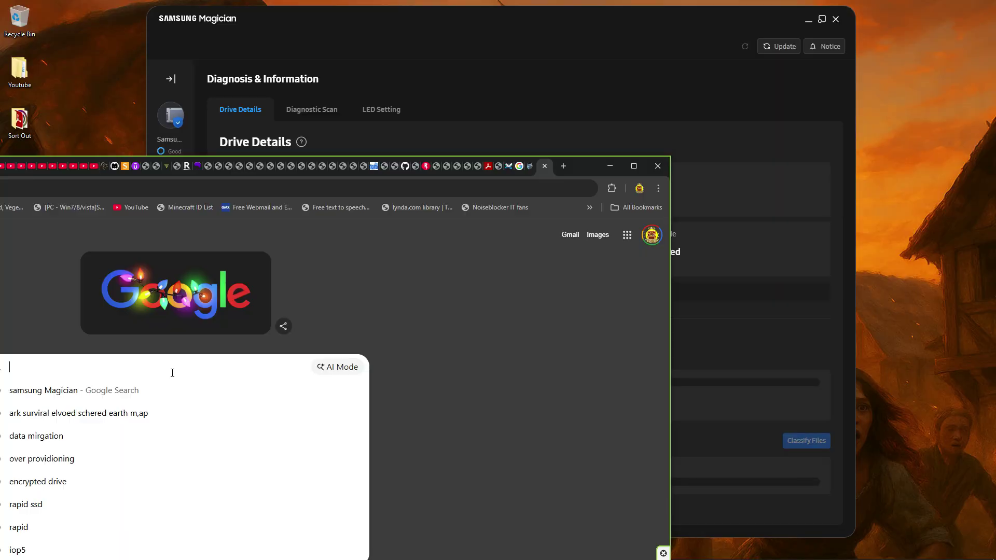
{"action": "type", "text": "cl"}
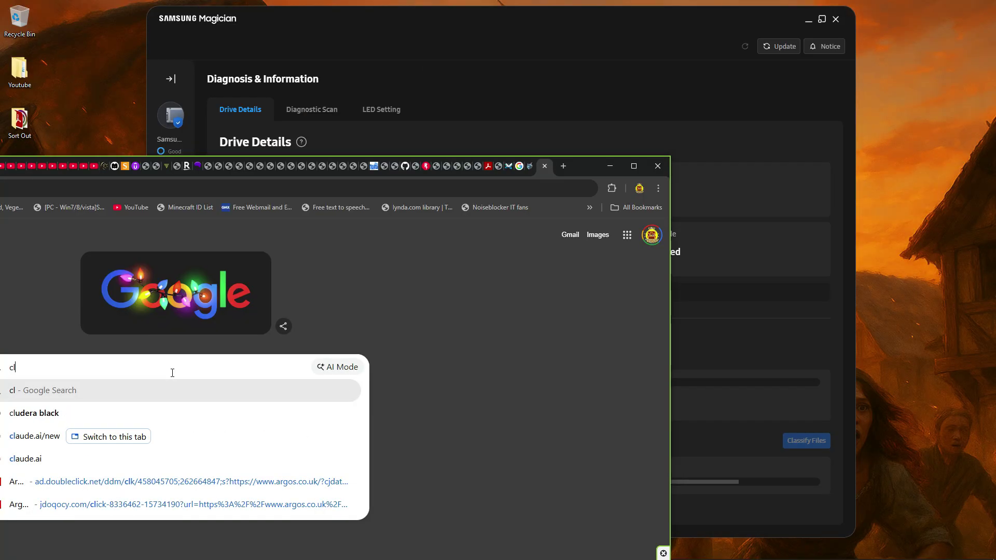
{"action": "type", "text": "as"}
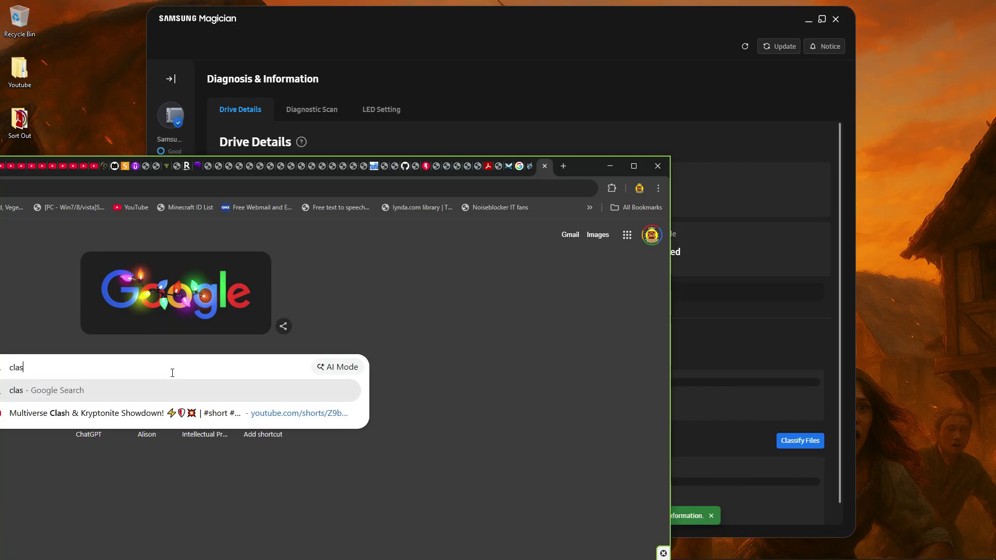
{"action": "type", "text": "s"}
{"action": "type", "text": "if"}
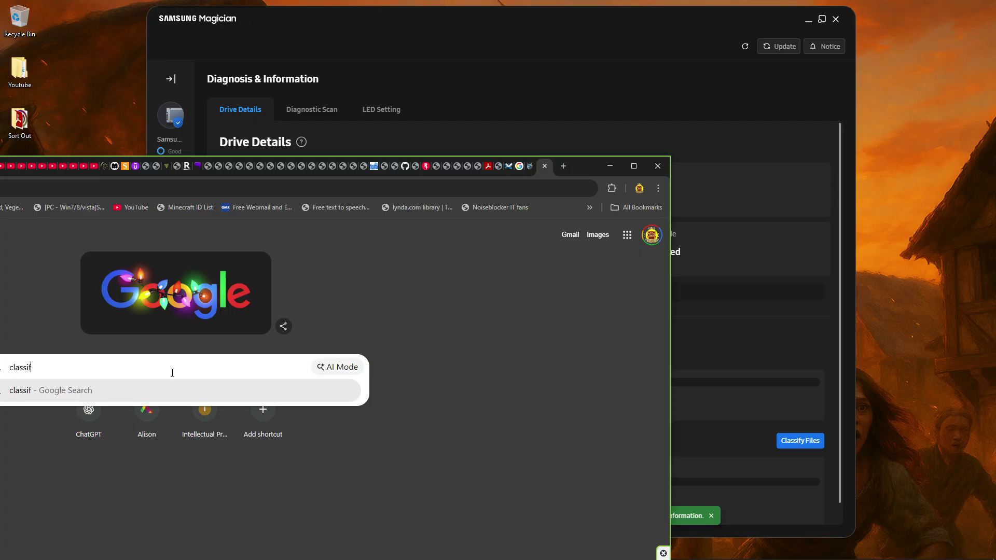
{"action": "type", "text": "y files"}
{"action": "key", "text": "Return"}
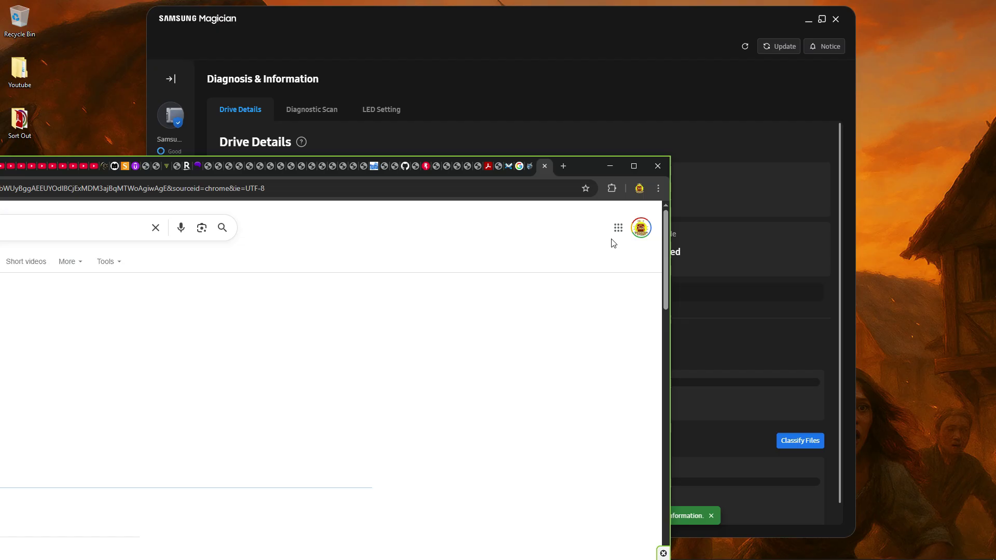
{"action": "left_click", "coordinate": [634, 166]}
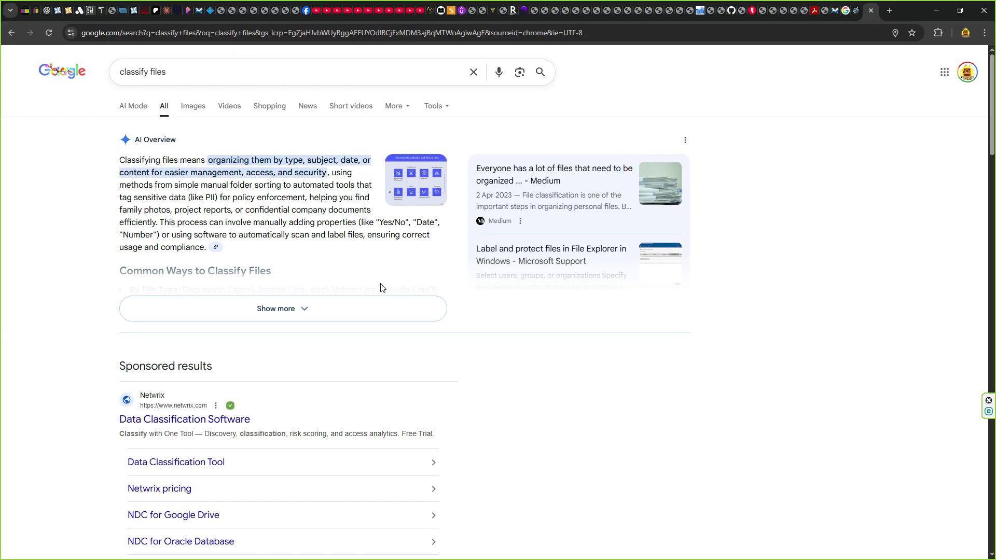
{"action": "left_click", "coordinate": [871, 10]}
{"action": "left_click", "coordinate": [936, 10]}
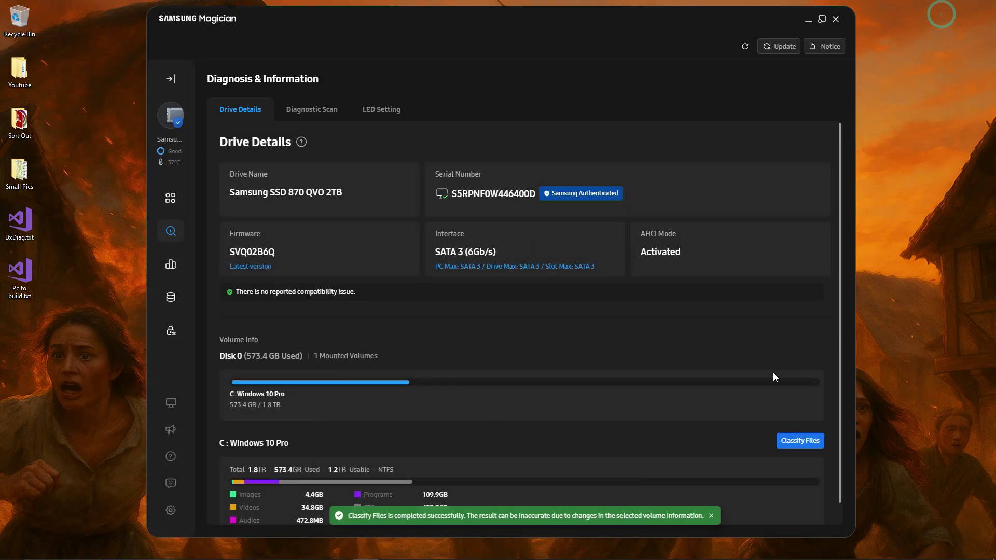
Dismiss the Classify Files notification and review the drive details and file category breakdown for C: Windows 10 Pro.
{"action": "scroll", "coordinate": [712, 390], "scroll_direction": "down", "scroll_amount": 1}
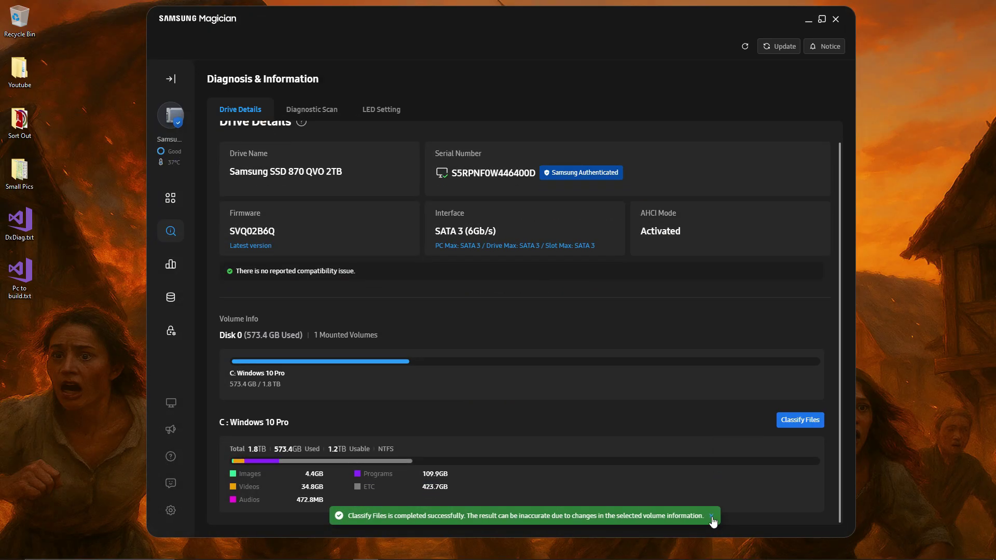
{"action": "left_click", "coordinate": [711, 517]}
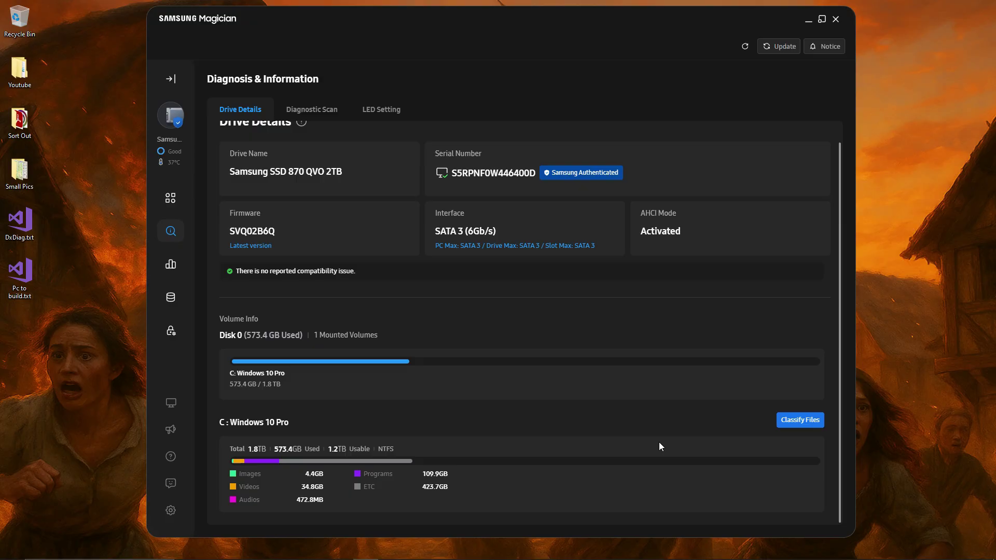
{"action": "scroll", "coordinate": [597, 436], "scroll_direction": "up", "scroll_amount": 1}
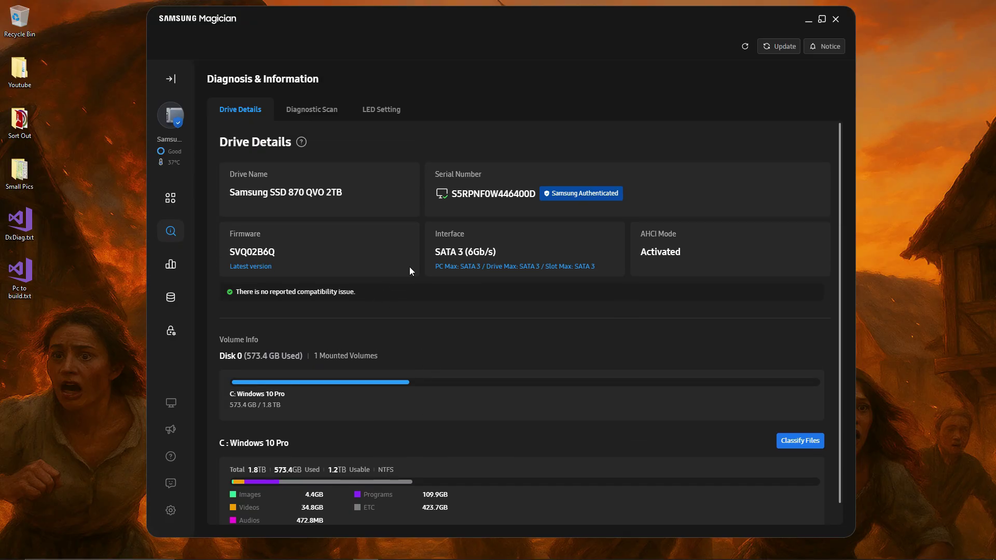
{"action": "scroll", "coordinate": [462, 298], "scroll_direction": "down", "scroll_amount": 1}
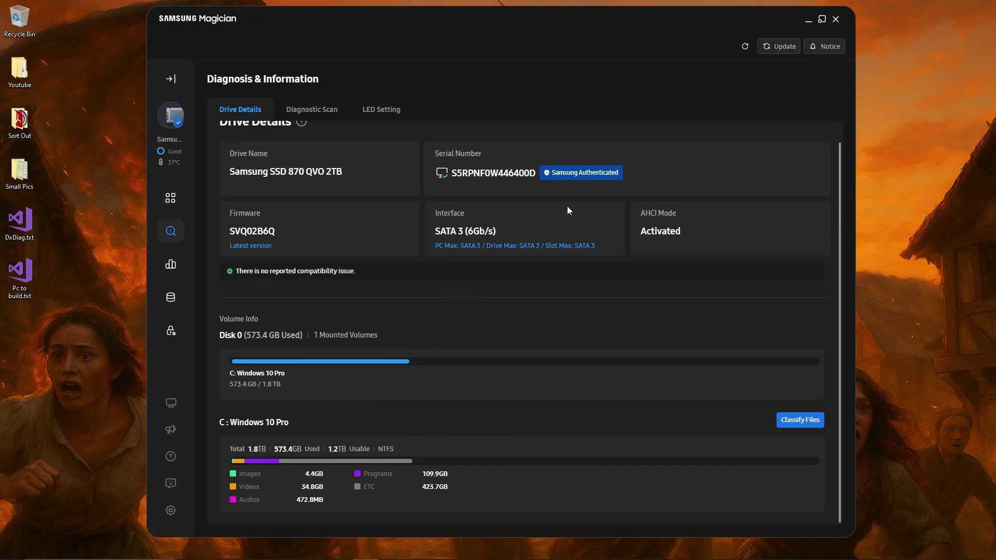
{"action": "mouse_move", "coordinate": [170, 239]}
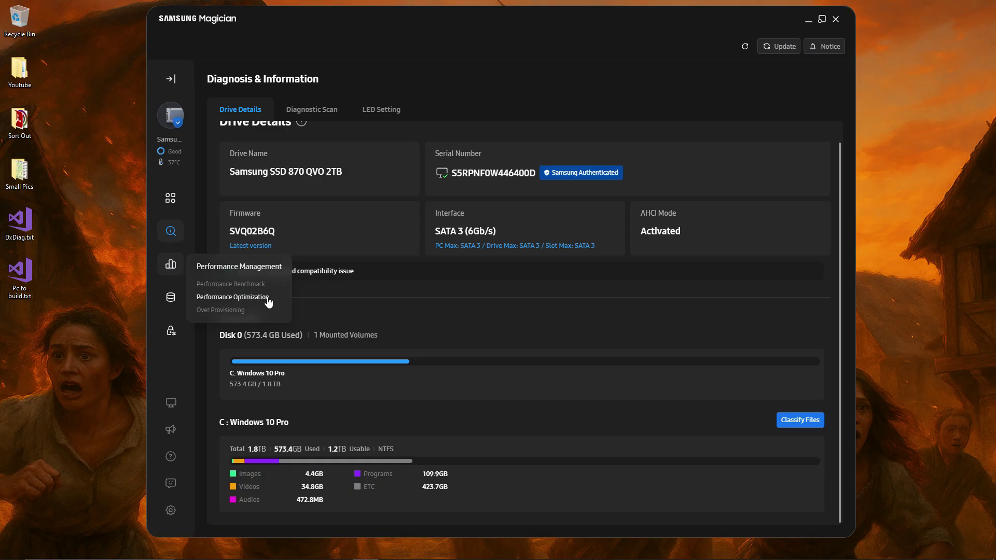
{"action": "scroll", "coordinate": [324, 297], "scroll_direction": "up", "scroll_amount": 1}
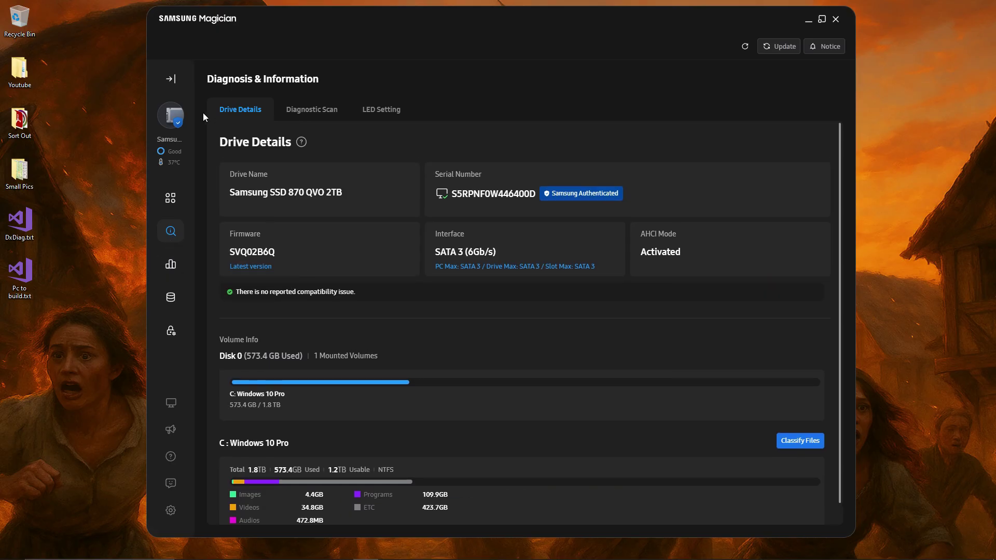
Check the available diagnostic scan modes and run a Short Scan on the 870 QVO 2TB system drive.
{"action": "left_click", "coordinate": [307, 108]}
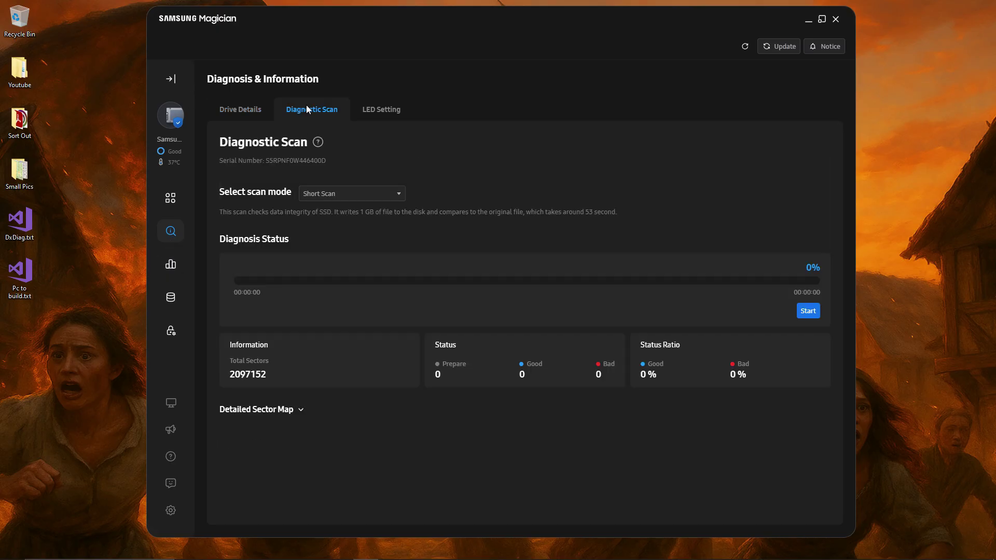
{"action": "left_click", "coordinate": [372, 201]}
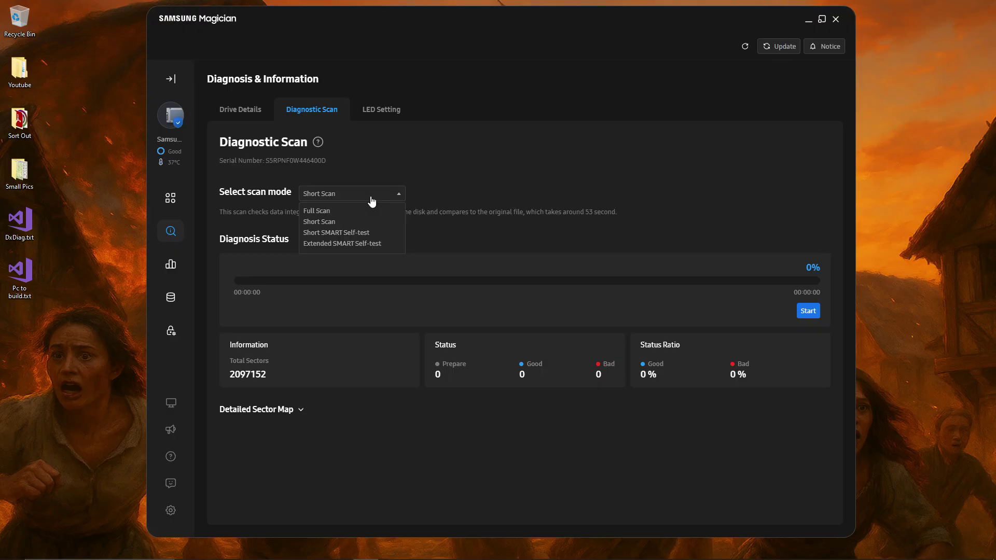
{"action": "left_click", "coordinate": [371, 201]}
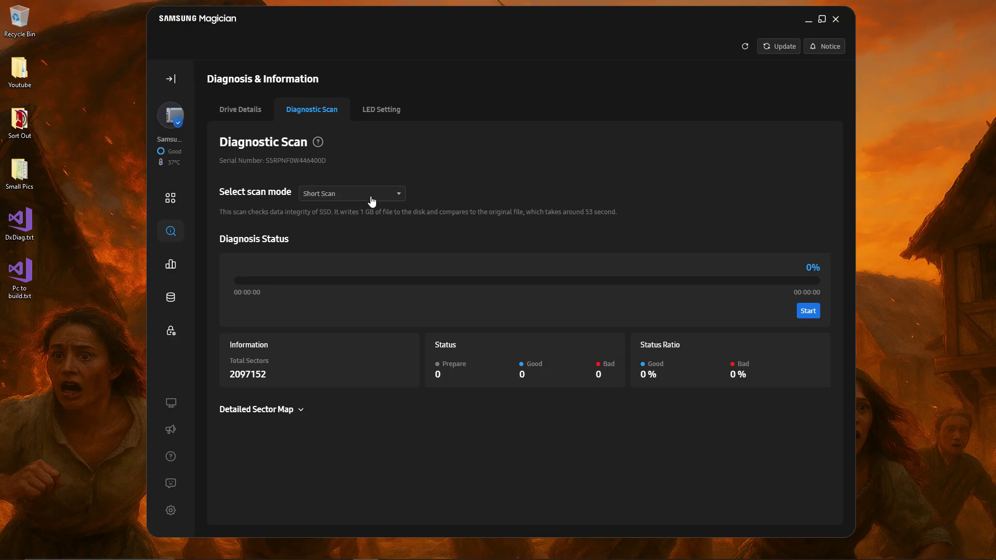
{"action": "left_click", "coordinate": [816, 311]}
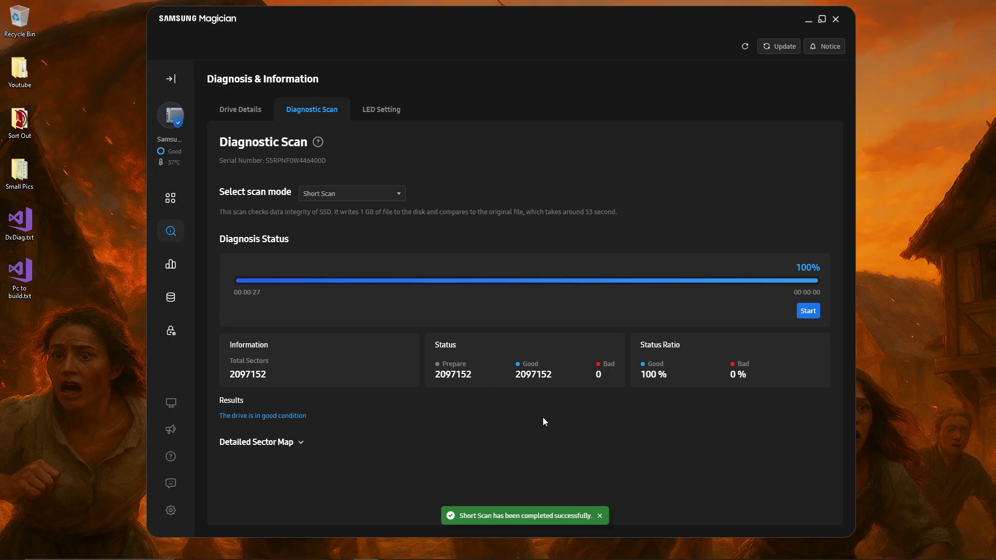
Switch to the Samsung SSD 870 QVO 4TB and try a Performance Benchmark on its E: Mod Central E Drive.
{"action": "left_click", "coordinate": [165, 123]}
{"action": "left_click", "coordinate": [202, 197]}
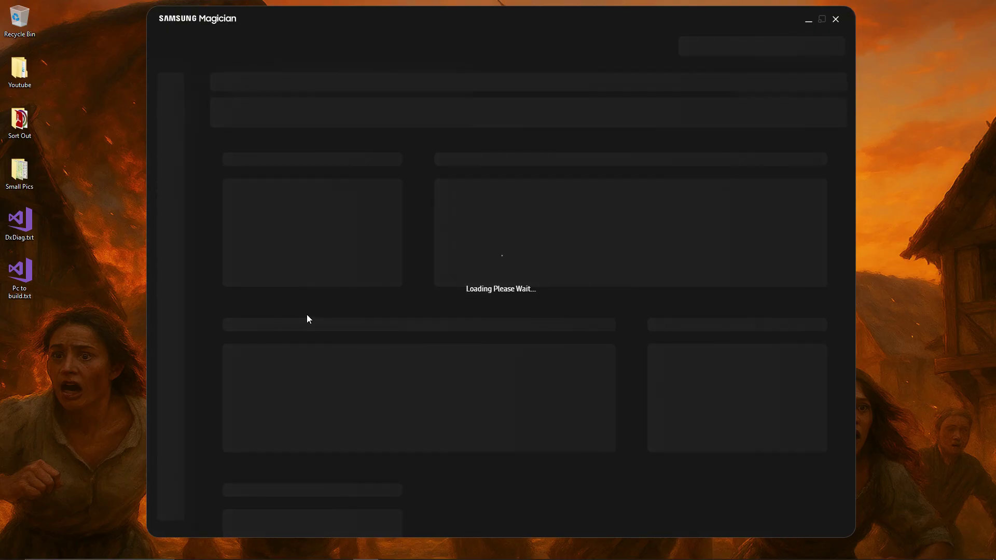
{"action": "left_click", "coordinate": [272, 387]}
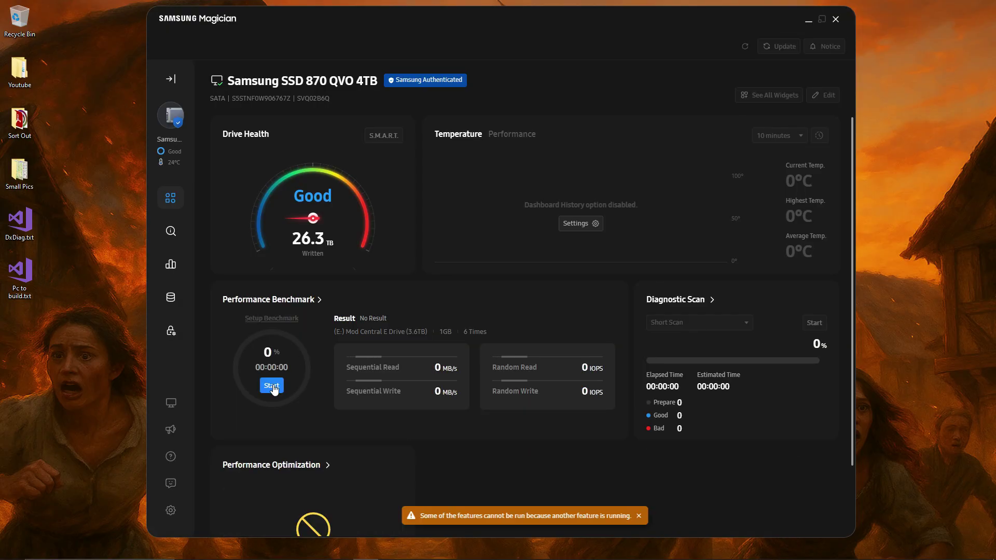
{"action": "left_click", "coordinate": [272, 387]}
{"action": "left_click", "coordinate": [560, 257]}
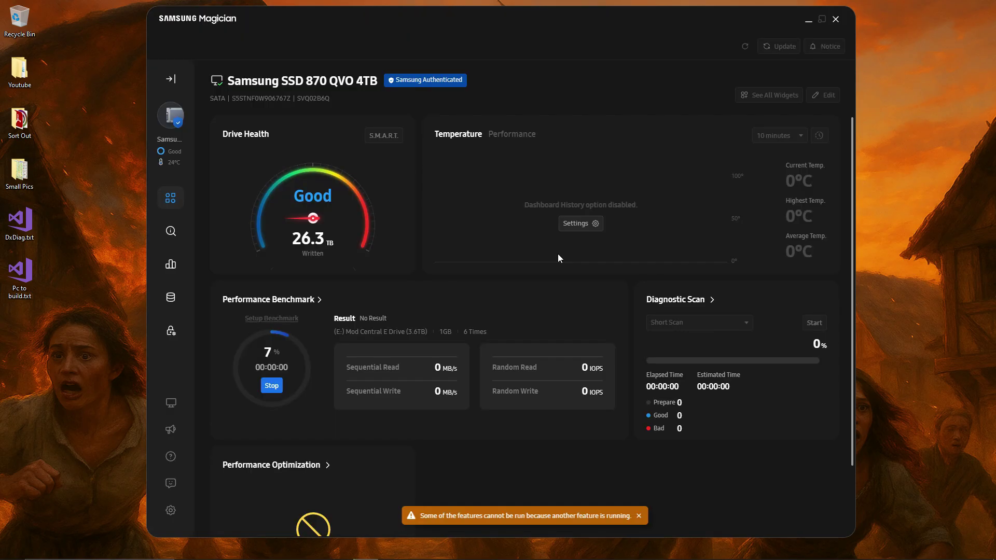
Look through the 4TB drive's Drive Details, Performance Benchmark and Performance Optimization pages.
{"action": "left_click", "coordinate": [172, 229]}
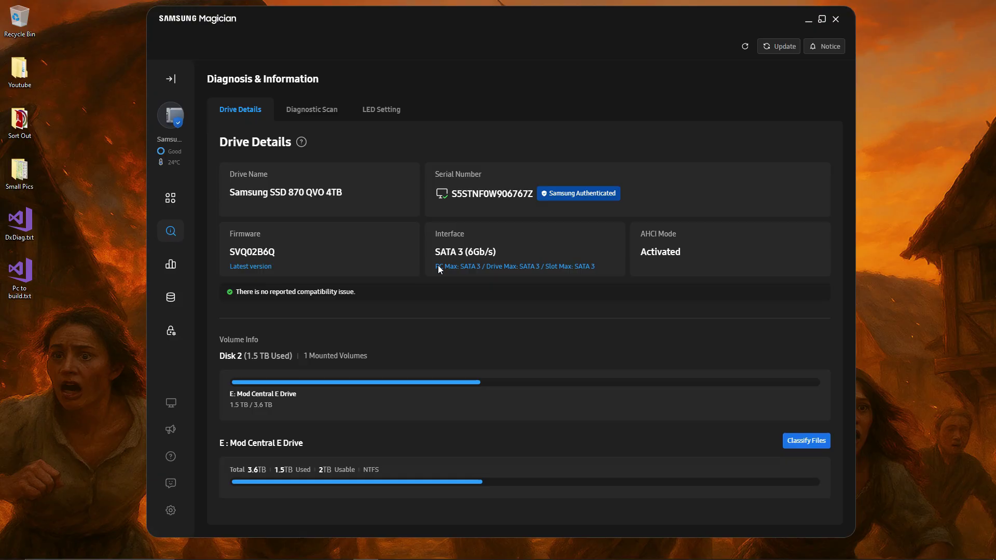
{"action": "left_click", "coordinate": [171, 265]}
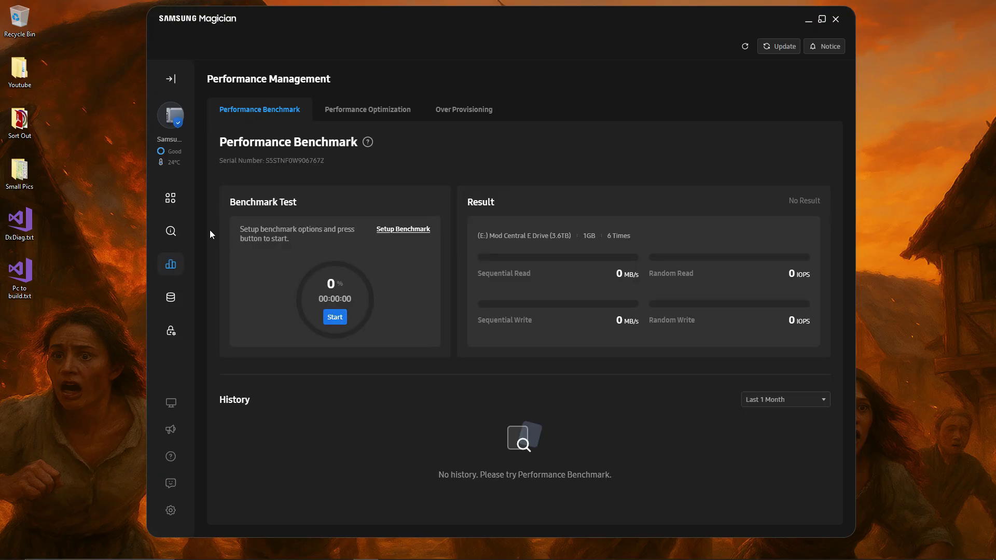
{"action": "left_click", "coordinate": [356, 118]}
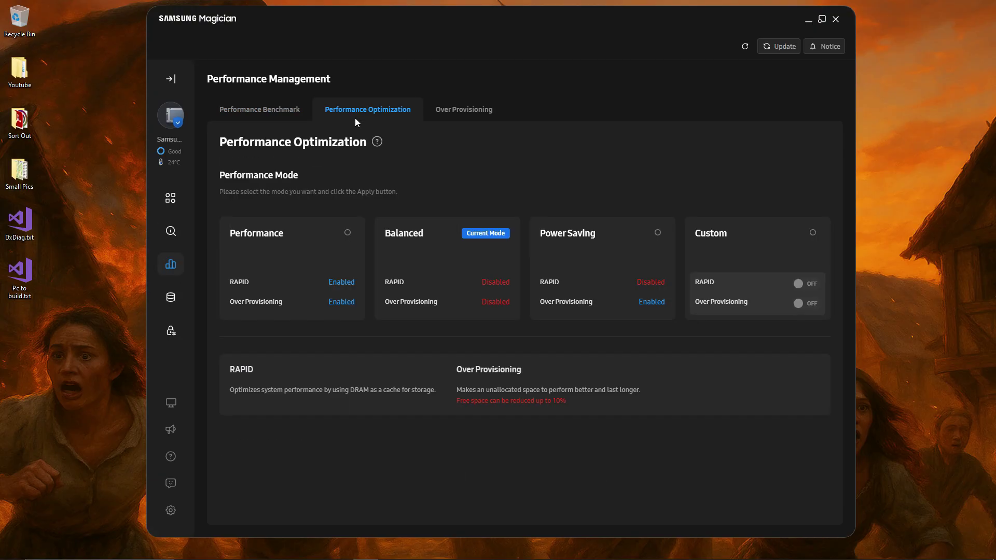
{"action": "left_click", "coordinate": [268, 106]}
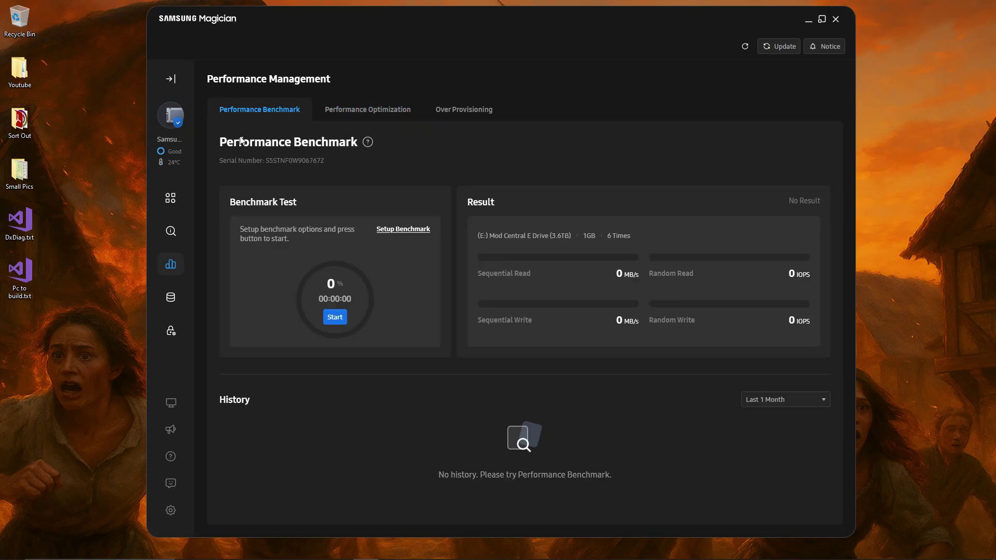
Open Diagnostic Scan for the 870 QVO 4TB, check which drive is selected, and run a Short Scan.
{"action": "mouse_move", "coordinate": [167, 233]}
{"action": "left_click", "coordinate": [202, 236]}
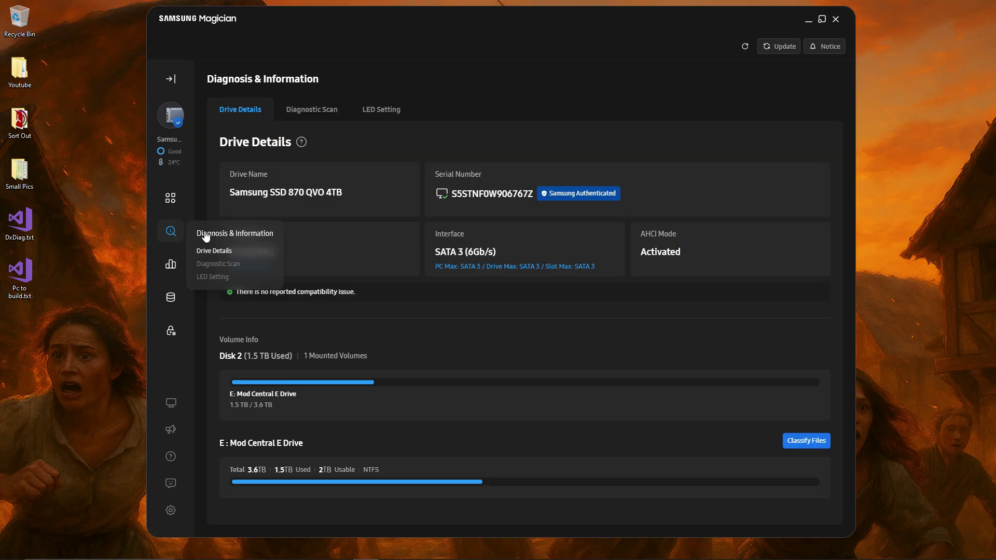
{"action": "left_click", "coordinate": [313, 110]}
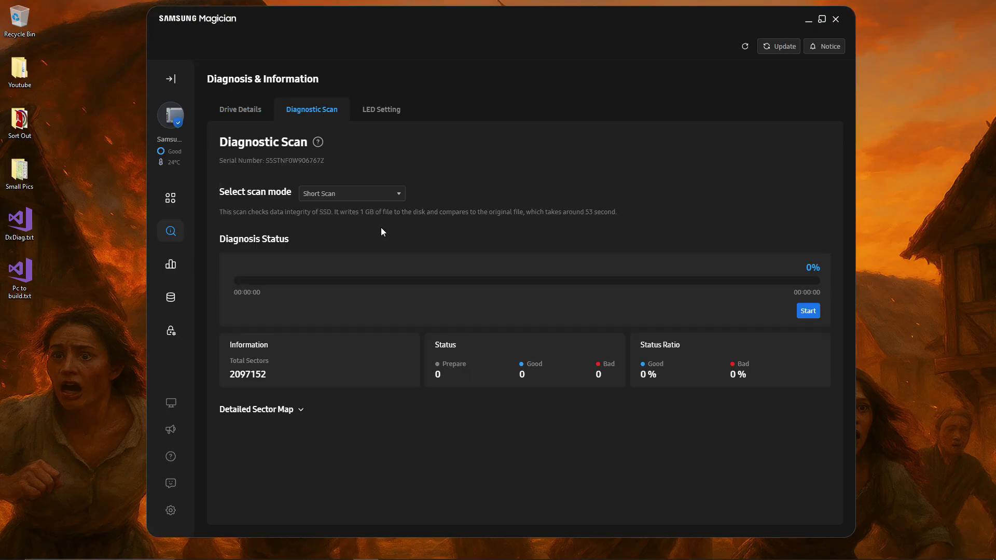
{"action": "left_click", "coordinate": [171, 122]}
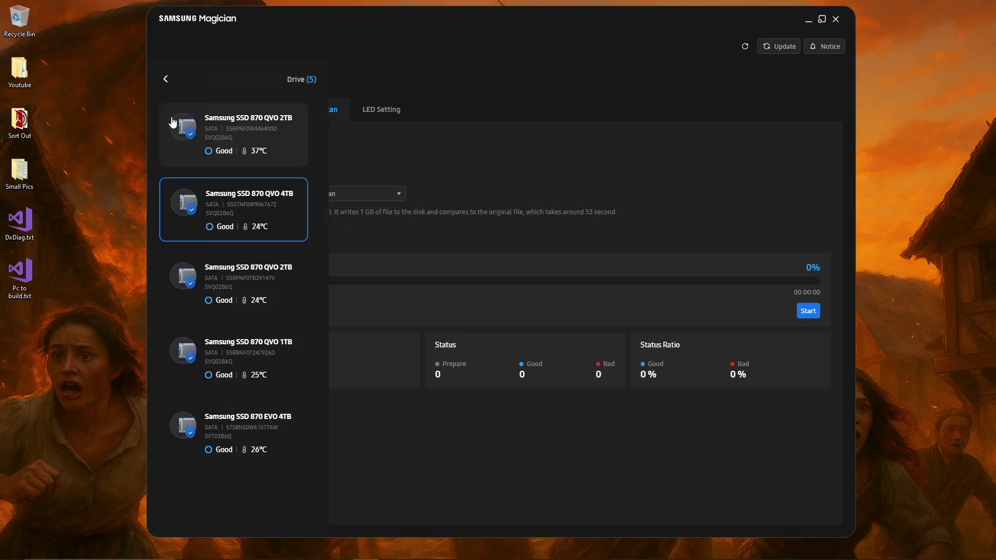
{"action": "left_click", "coordinate": [543, 153]}
{"action": "left_click", "coordinate": [808, 310]}
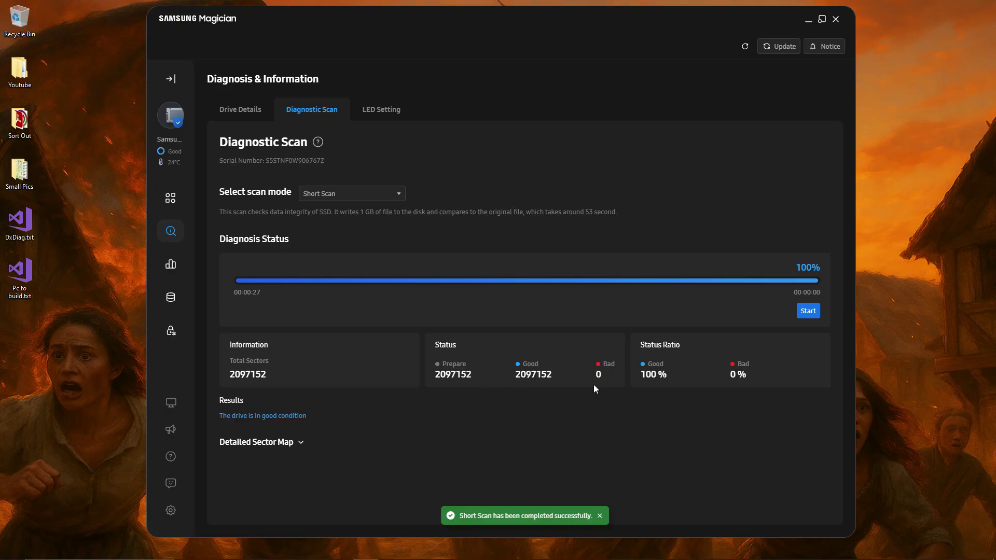
Check the LED Setting page for the 4TB drive and switch back to the 870 QVO 2TB system drive.
{"action": "left_click", "coordinate": [380, 110]}
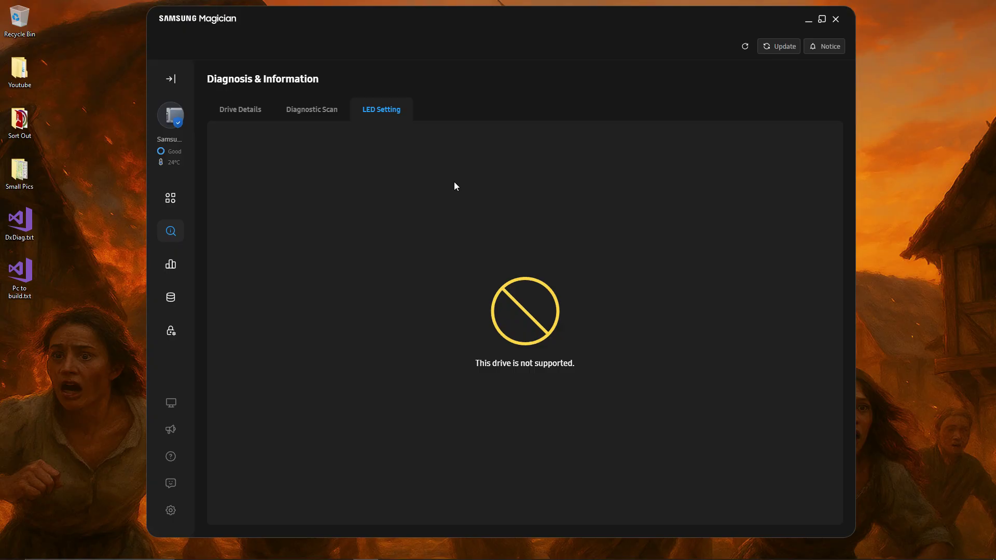
{"action": "left_click", "coordinate": [183, 121]}
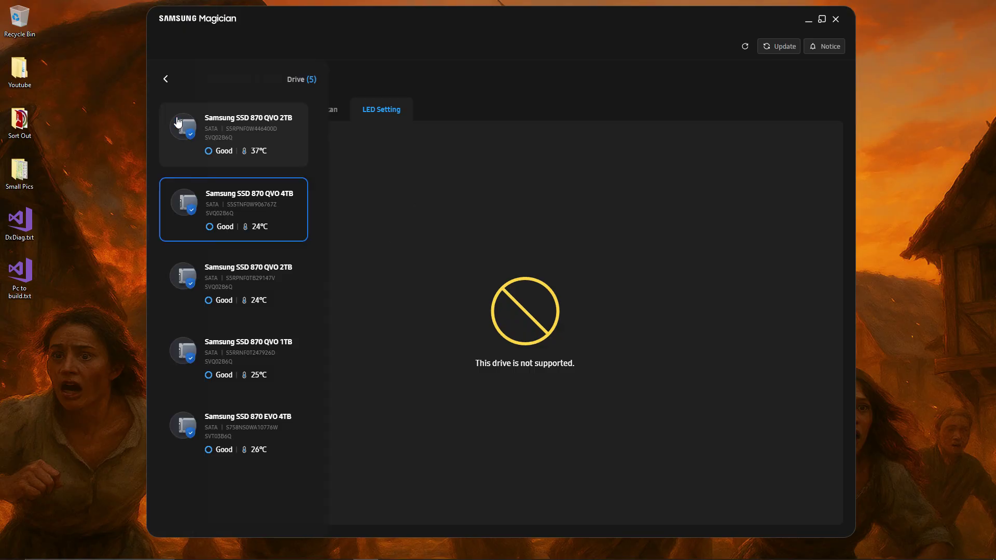
{"action": "left_click", "coordinate": [220, 131]}
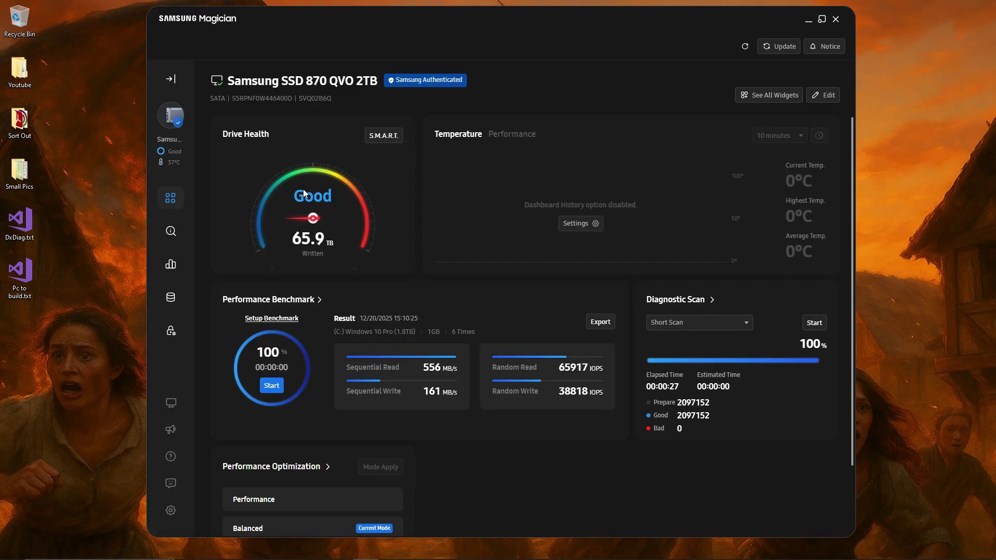
Open the Performance Benchmark page under Performance Management for the 870 QVO 2TB.
{"action": "mouse_move", "coordinate": [169, 234]}
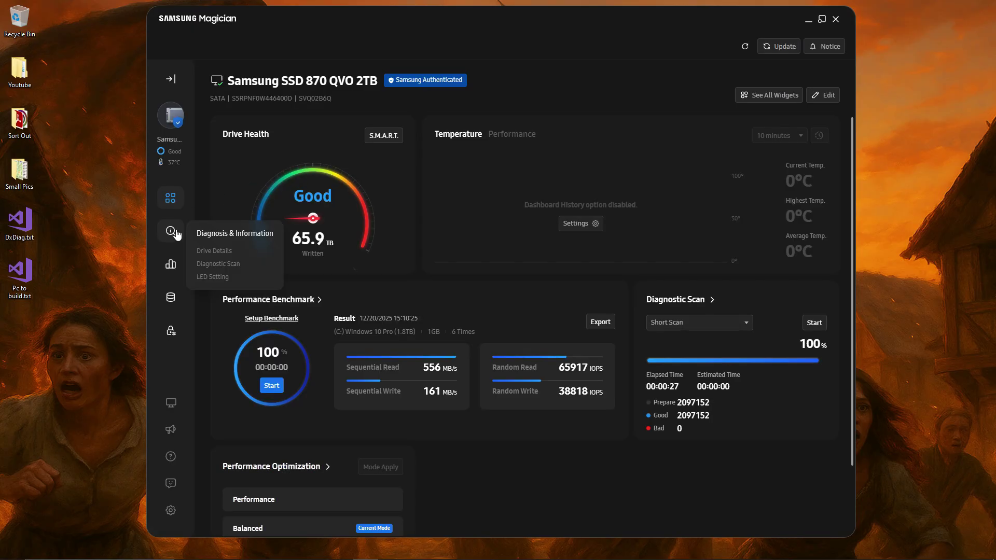
{"action": "mouse_move", "coordinate": [174, 266]}
{"action": "left_click", "coordinate": [173, 265]}
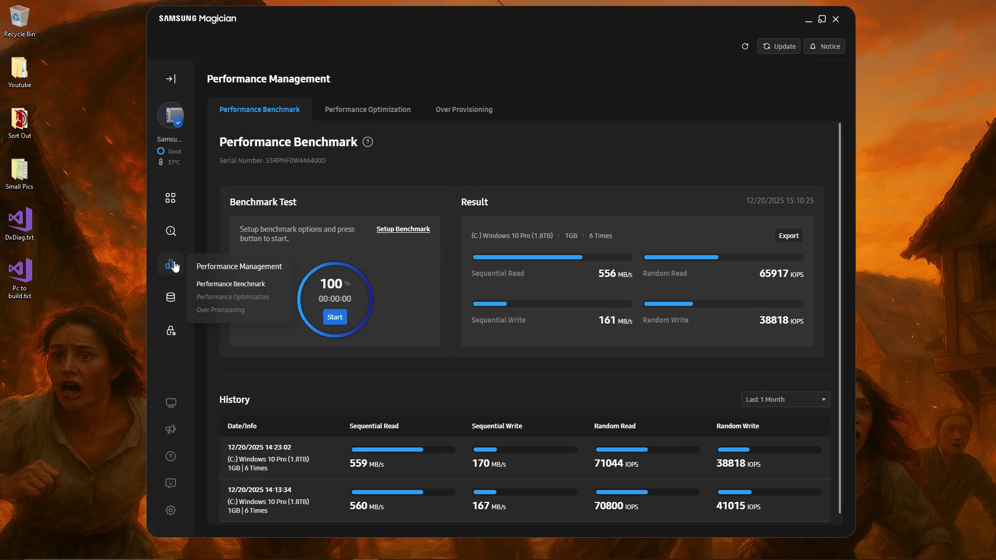
Check the LED Setting and Drive Details pages for the 870 QVO 2TB, including its firmware information.
{"action": "left_click", "coordinate": [171, 231]}
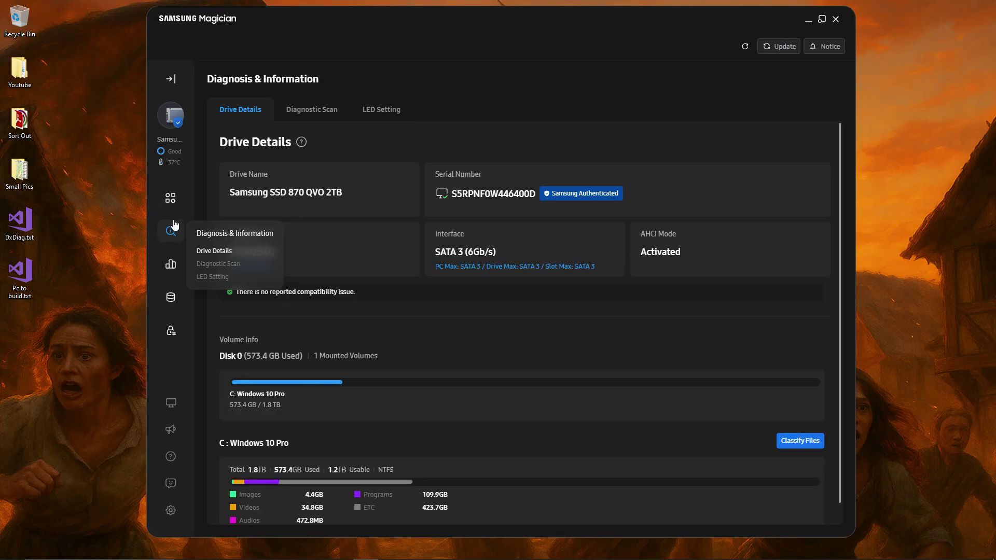
{"action": "left_click", "coordinate": [384, 108]}
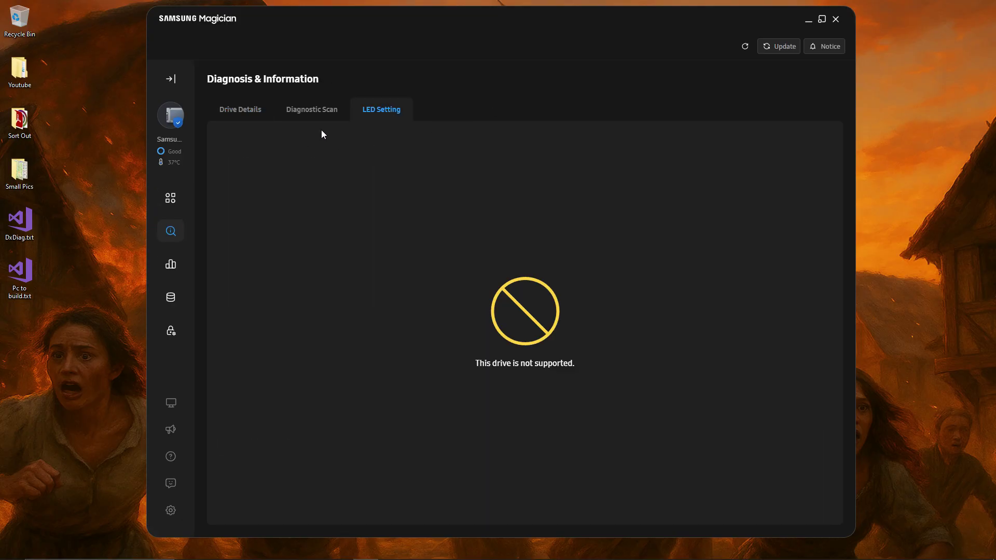
{"action": "left_click", "coordinate": [267, 111]}
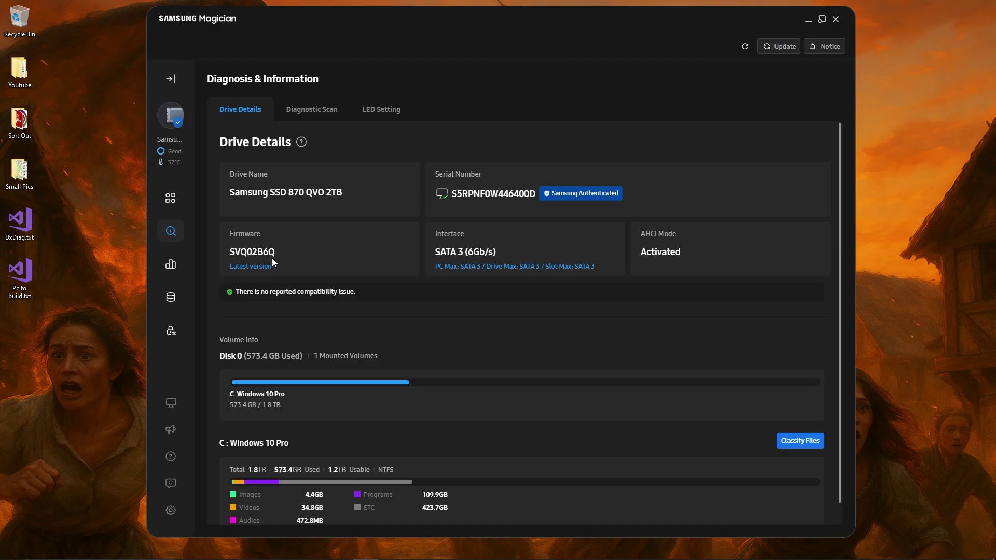
Run the Performance Benchmark on the 870 QVO 2TB, dismiss the completion notices, and compare the result with the history.
{"action": "left_click", "coordinate": [171, 264]}
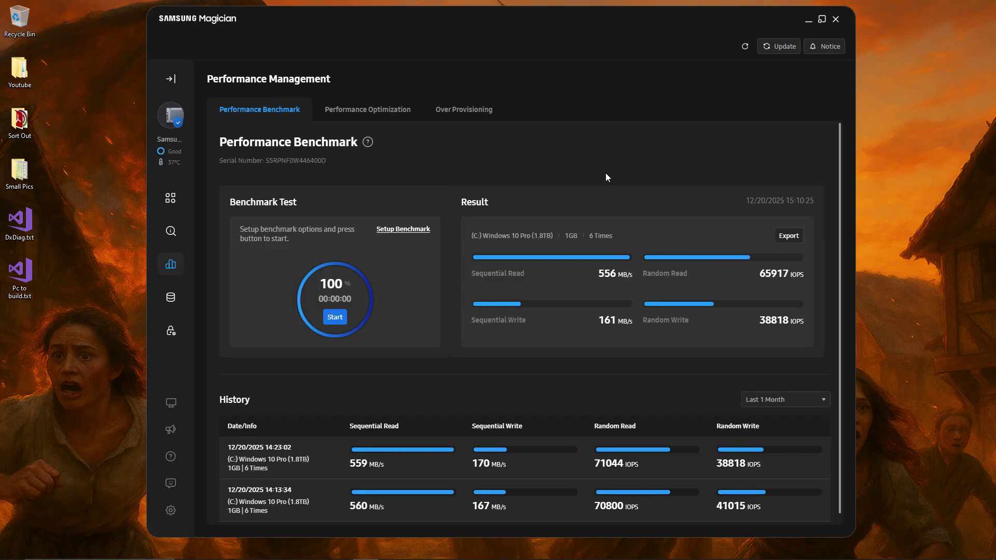
{"action": "left_click", "coordinate": [337, 318]}
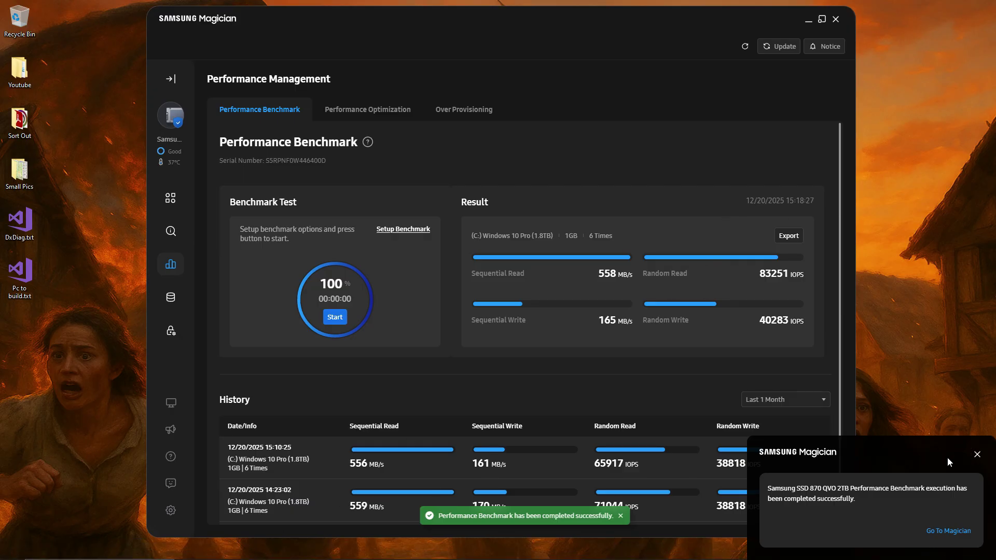
{"action": "left_click", "coordinate": [977, 456]}
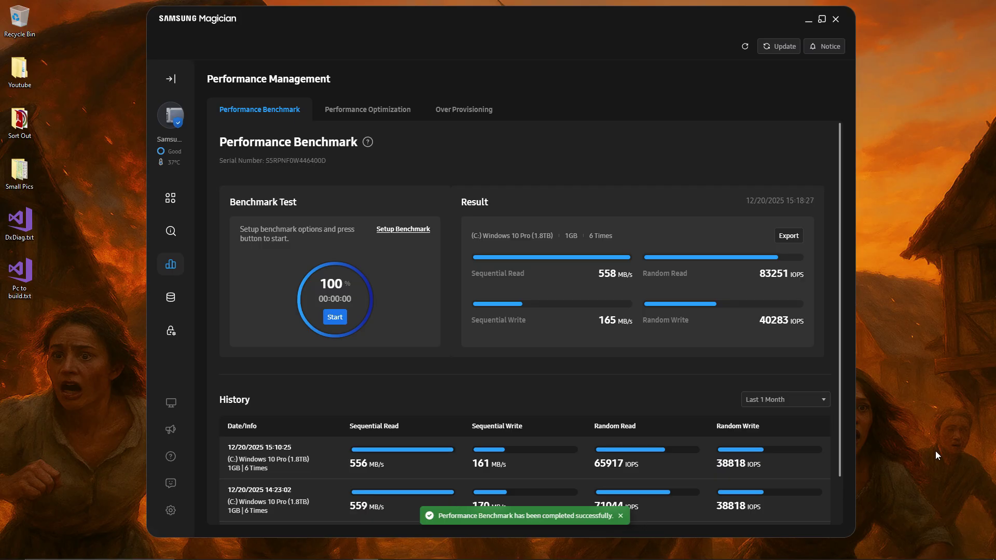
{"action": "left_click", "coordinate": [177, 123]}
{"action": "left_click", "coordinate": [621, 517]}
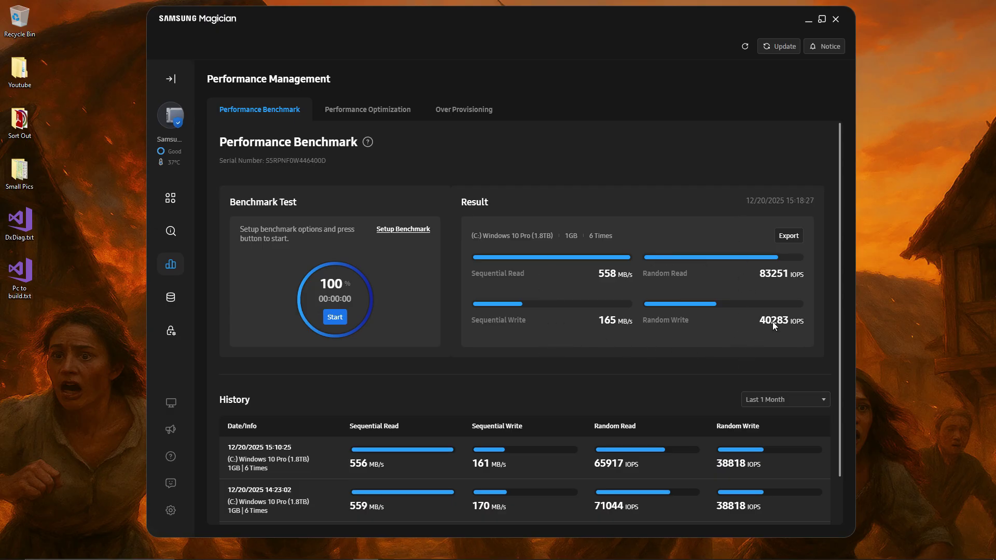
{"action": "scroll", "coordinate": [818, 264], "scroll_direction": "down", "scroll_amount": 1}
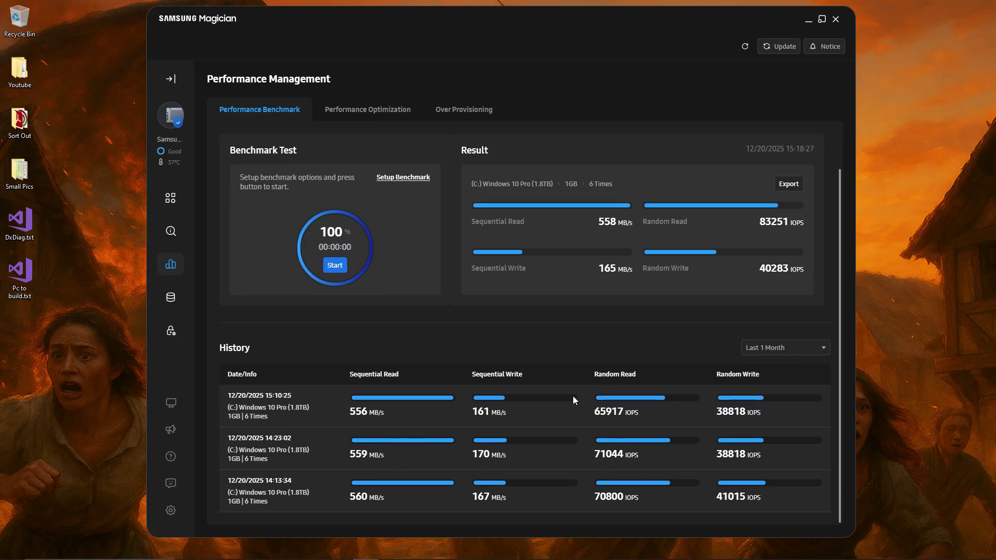
Review the Performance Optimization modes and read the help note on the Over Provisioning page.
{"action": "left_click", "coordinate": [364, 119]}
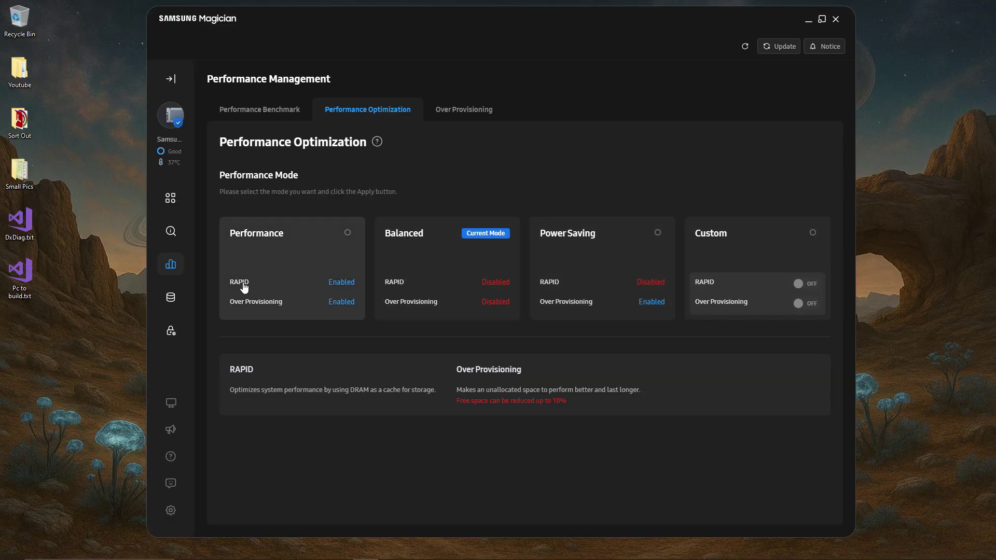
{"action": "left_click", "coordinate": [490, 110]}
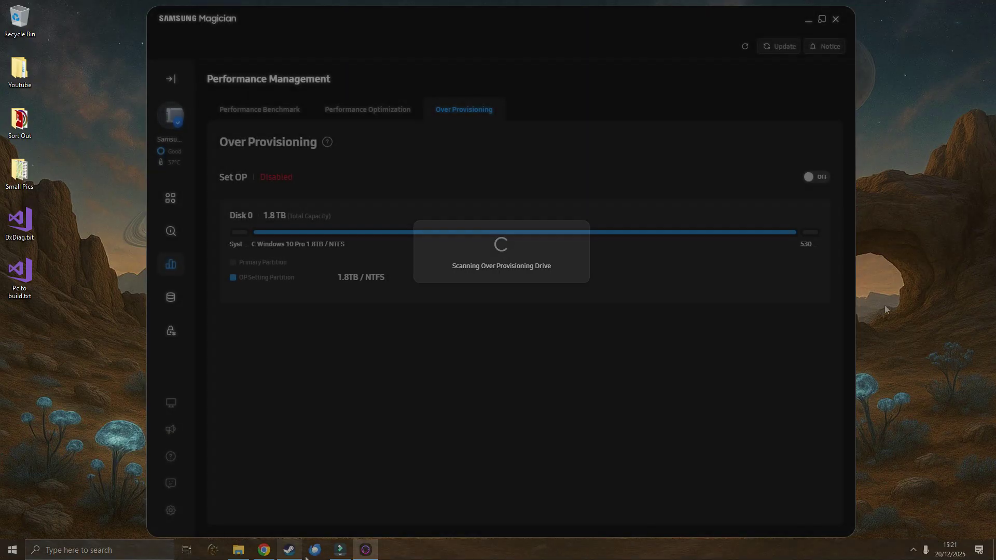
{"action": "left_click", "coordinate": [326, 144]}
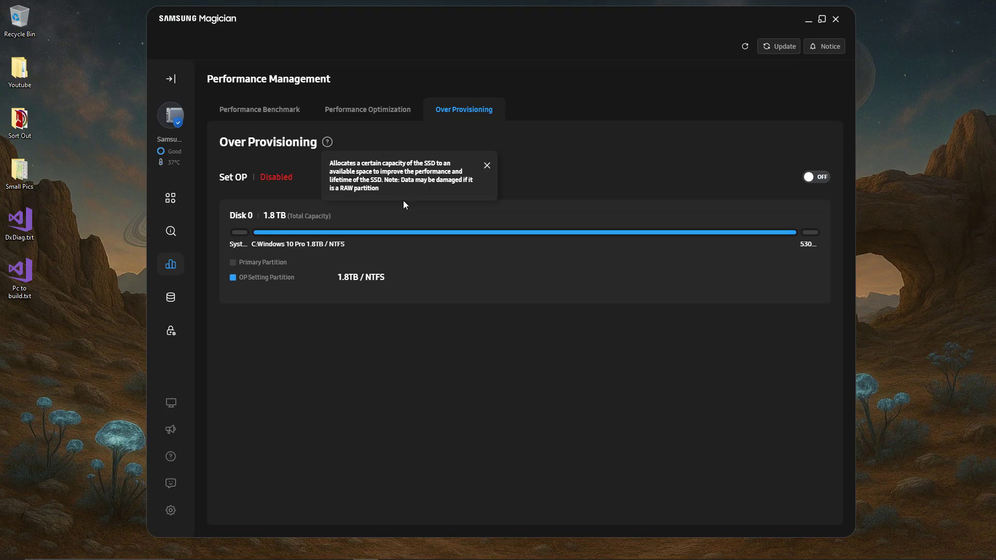
{"action": "left_click", "coordinate": [487, 166]}
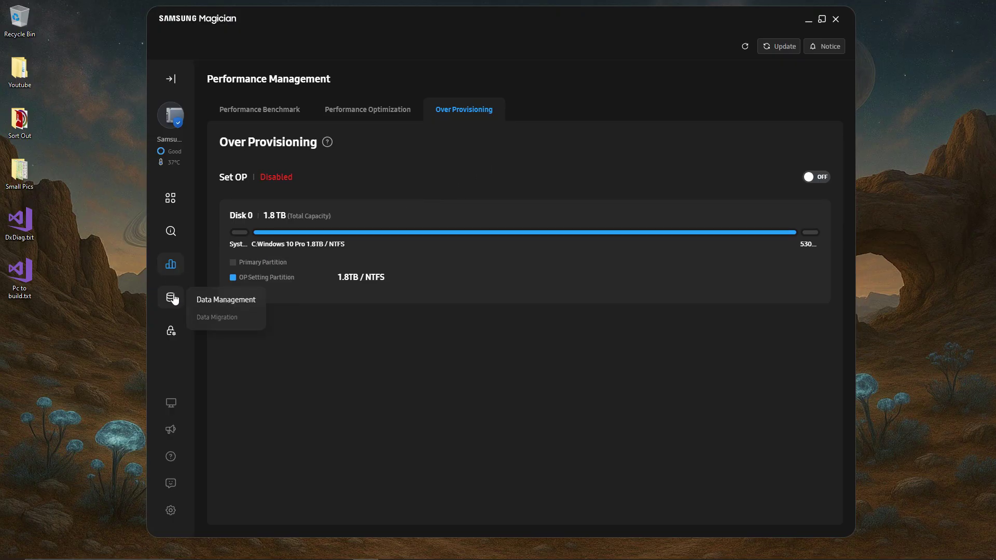
{"action": "mouse_move", "coordinate": [171, 270]}
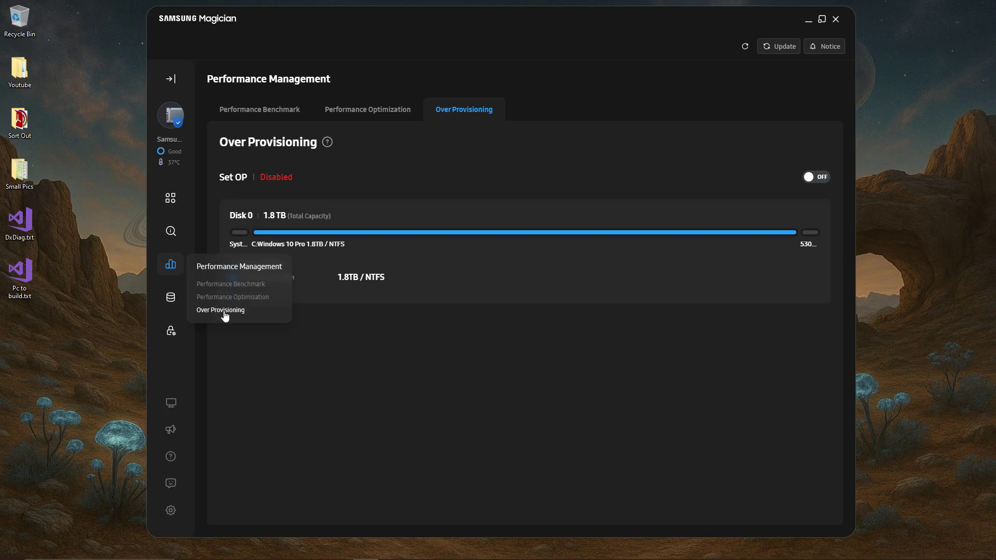
Open Data Migration under Data Management and select Samsung SSD 870 EVO 4TB as the target drive.
{"action": "left_click", "coordinate": [179, 295]}
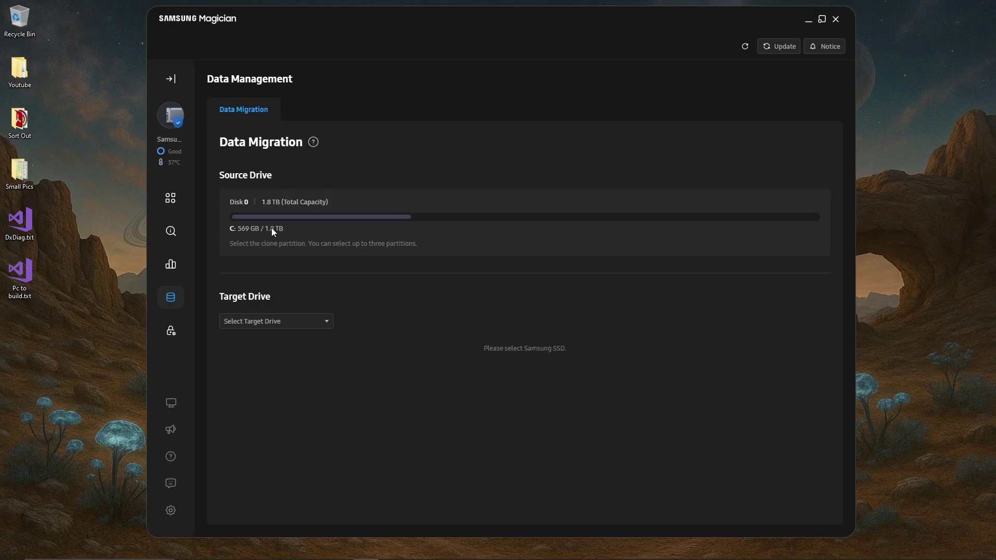
{"action": "left_click", "coordinate": [319, 321]}
{"action": "left_click", "coordinate": [320, 322]}
{"action": "left_click", "coordinate": [324, 322]}
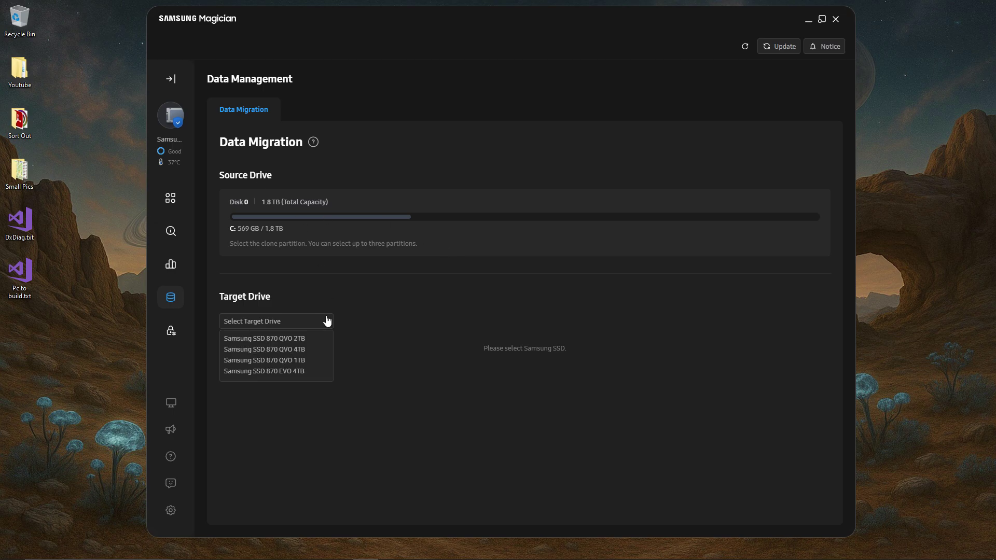
{"action": "left_click", "coordinate": [264, 372]}
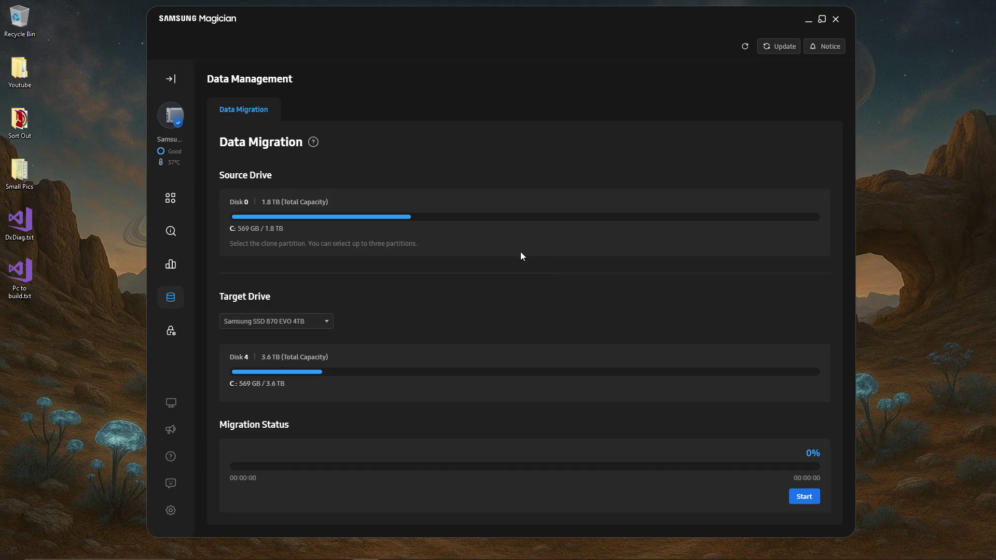
Open Secure Erase in Security Settings, look up "uefi" on Google in a new Chrome tab, and return to Samsung Magician.
{"action": "left_click", "coordinate": [172, 333]}
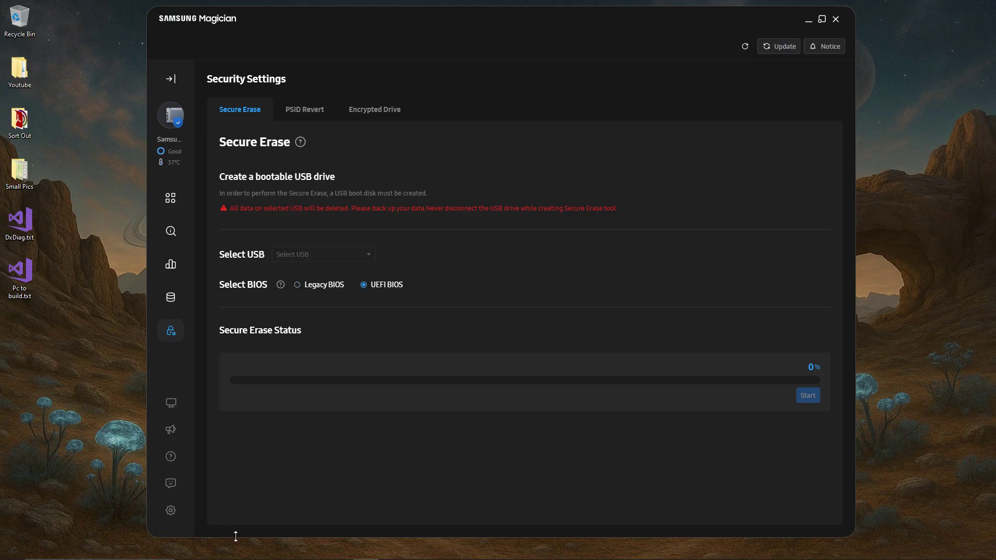
{"action": "left_click", "coordinate": [263, 550]}
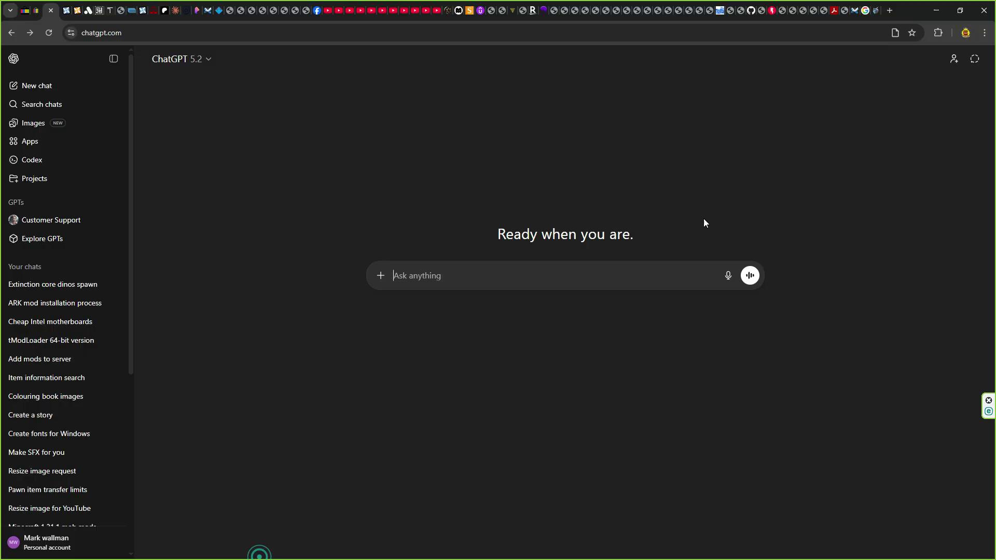
{"action": "left_click", "coordinate": [890, 10]}
{"action": "left_click_drag", "start_coordinate": [908, 11], "coordinate": [814, 316]}
{"action": "left_click", "coordinate": [300, 524]}
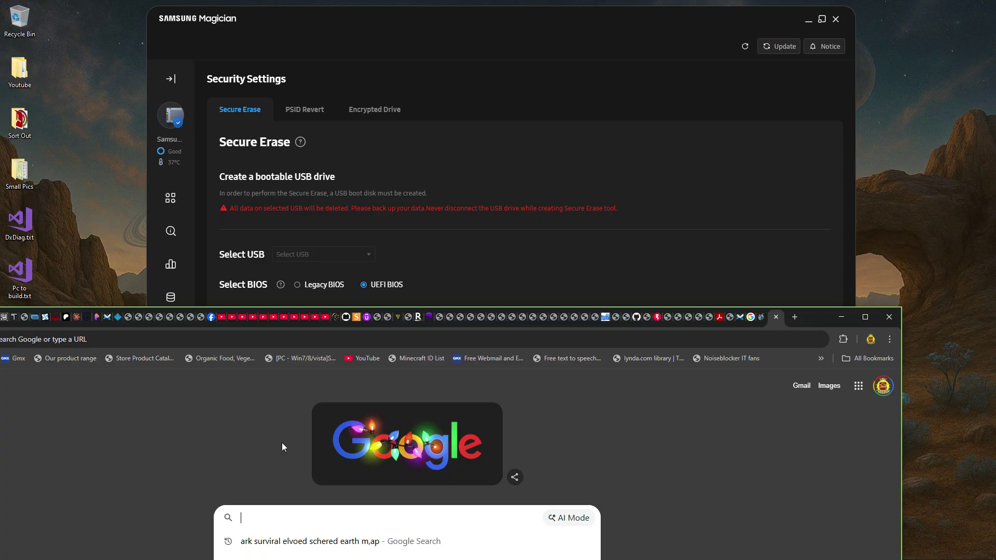
{"action": "type", "text": "uefi"}
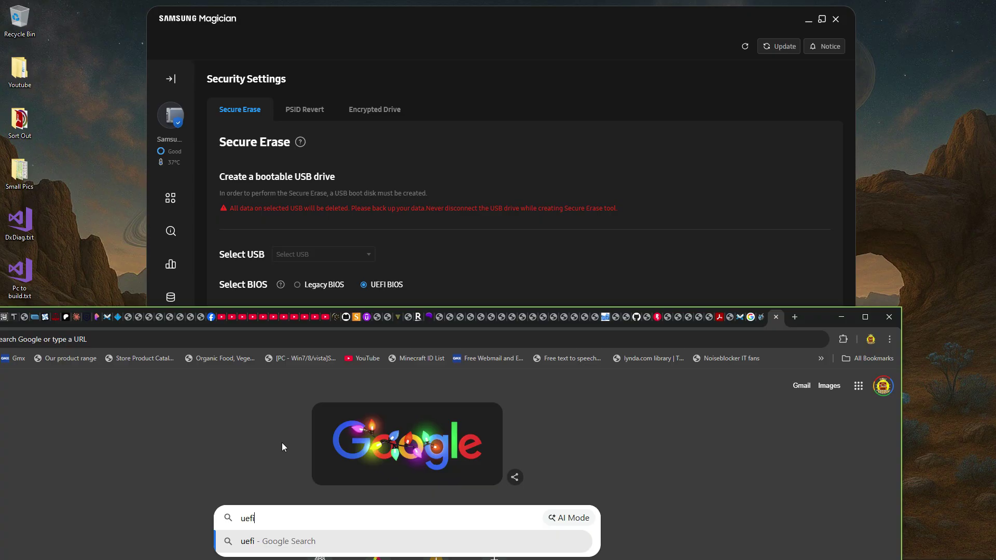
{"action": "key", "text": "Return"}
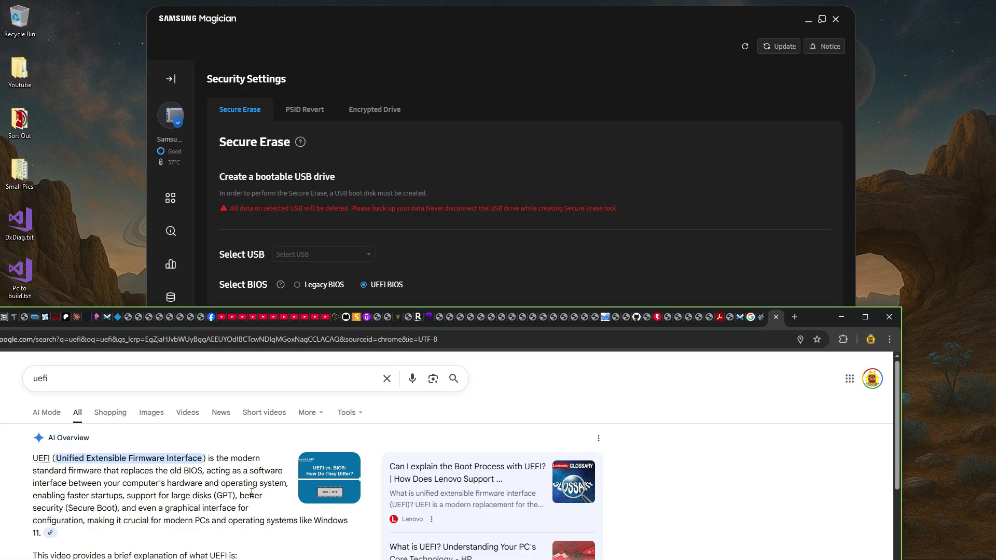
{"action": "left_click", "coordinate": [866, 317]}
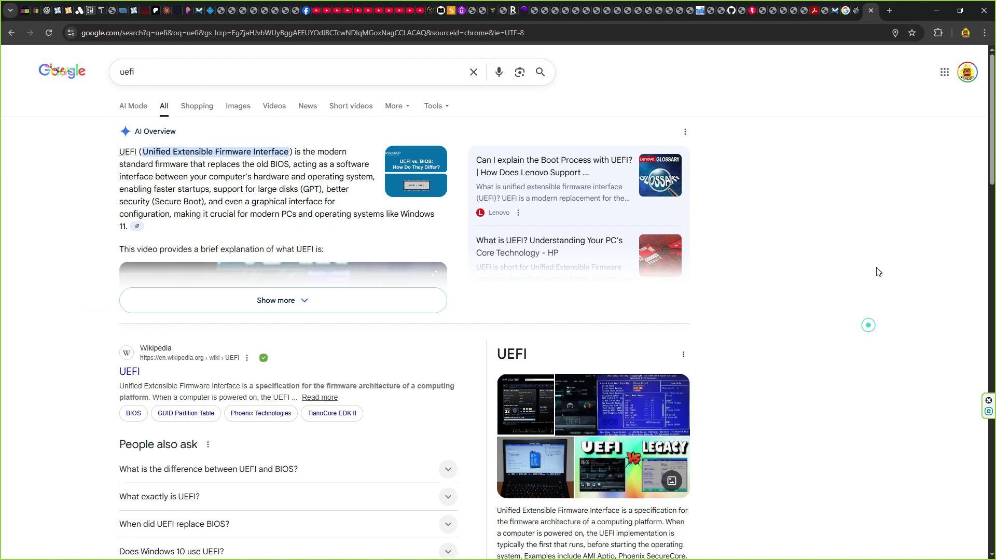
{"action": "left_click", "coordinate": [871, 11]}
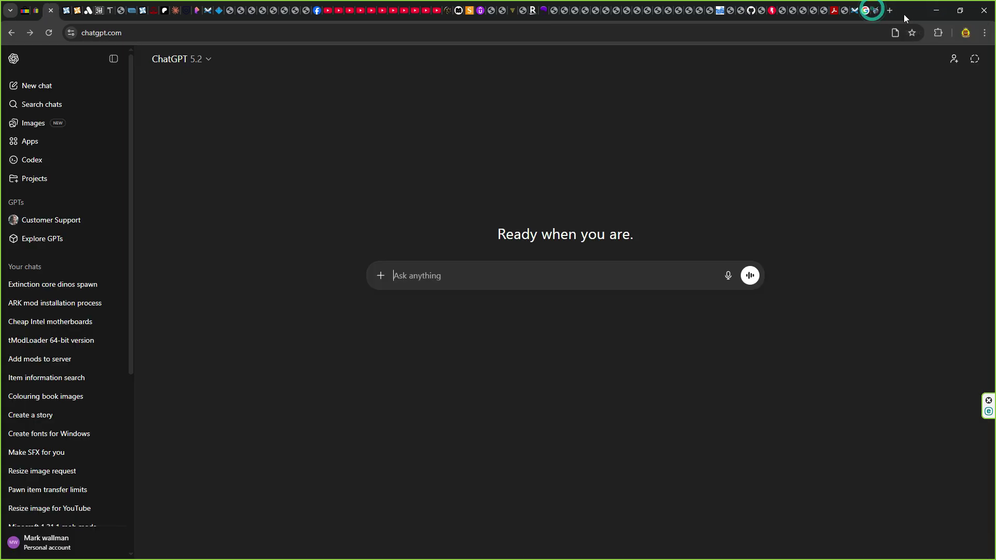
{"action": "left_click", "coordinate": [929, 11]}
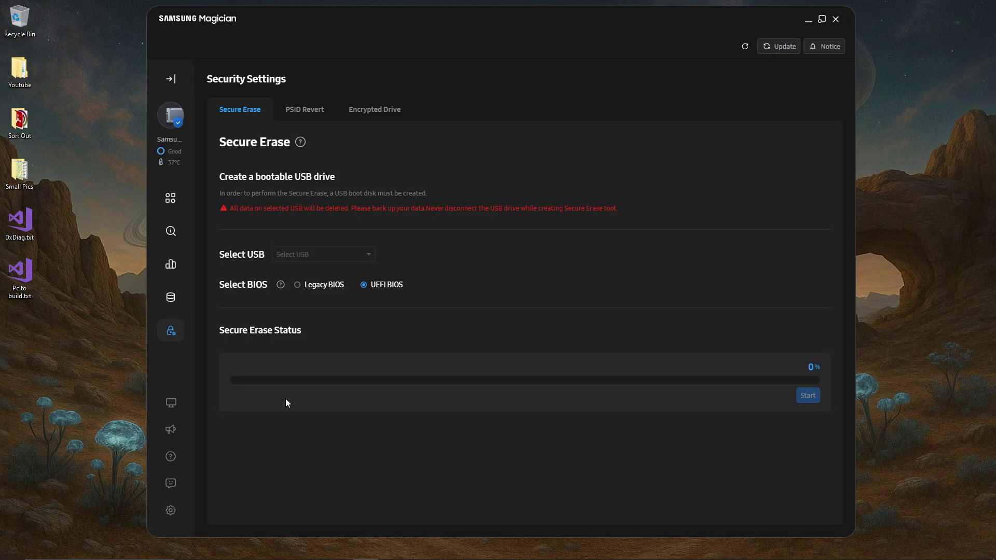
Switch to File Explorer and look through the Tools, General and Hardware properties of the Mod Central Storage and Editing (G:) drive.
{"action": "mouse_move", "coordinate": [223, 556]}
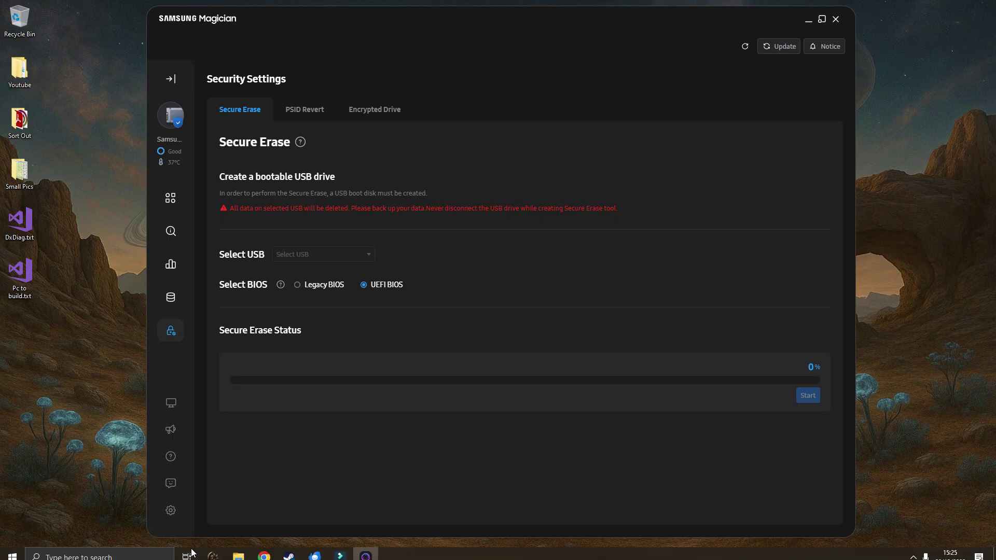
{"action": "left_click", "coordinate": [236, 555]}
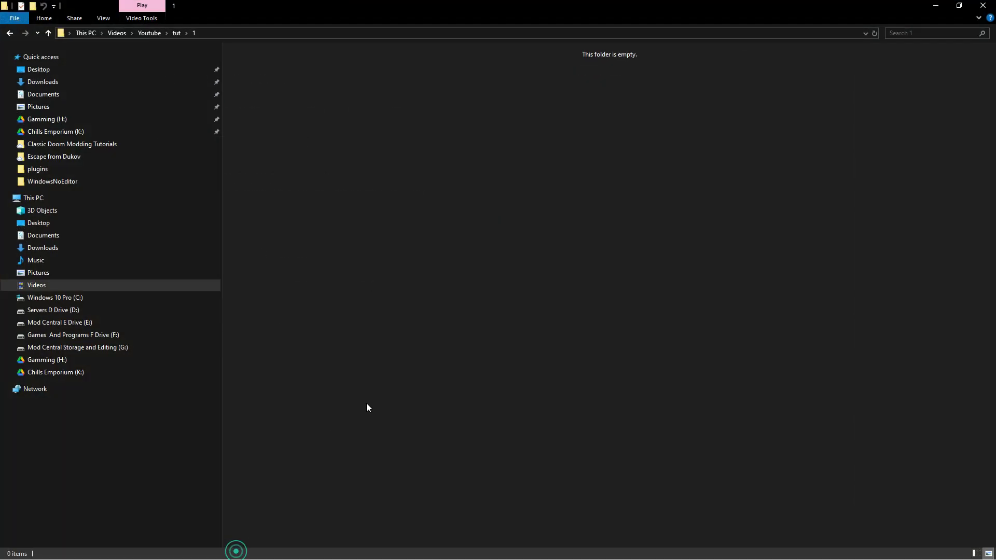
{"action": "right_click", "coordinate": [76, 351]}
{"action": "left_click", "coordinate": [120, 344]}
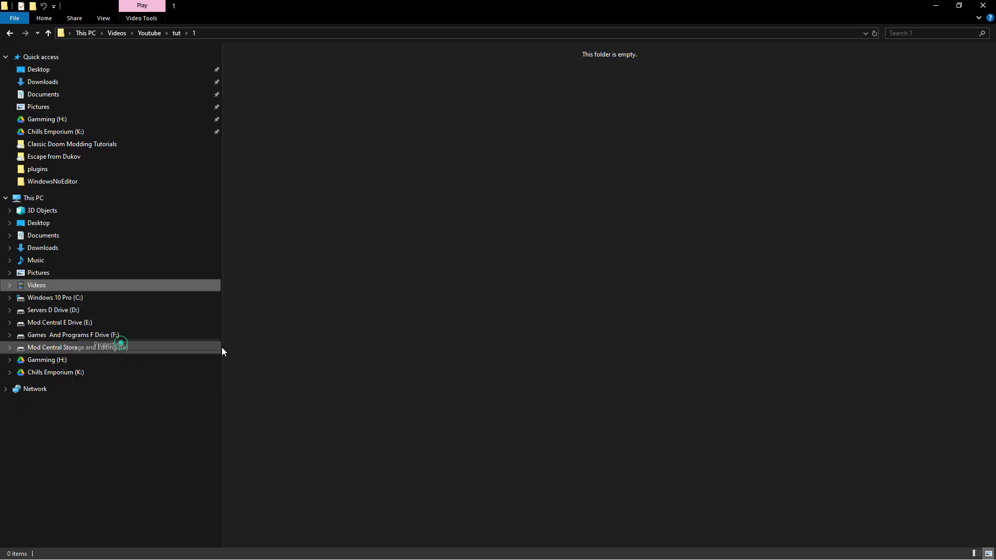
{"action": "left_click_drag", "start_coordinate": [194, 310], "coordinate": [184, 212]}
{"action": "left_click", "coordinate": [162, 234]}
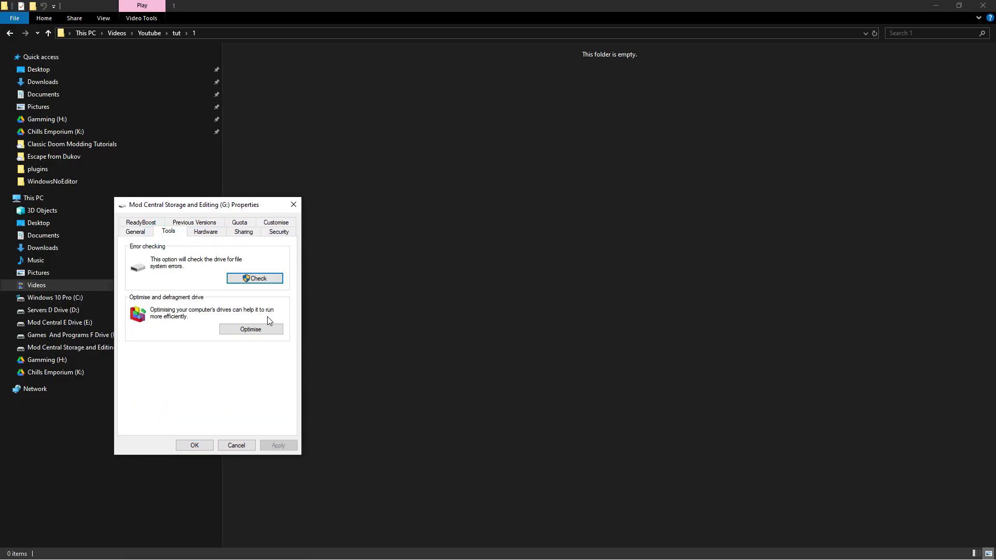
{"action": "left_click", "coordinate": [143, 237]}
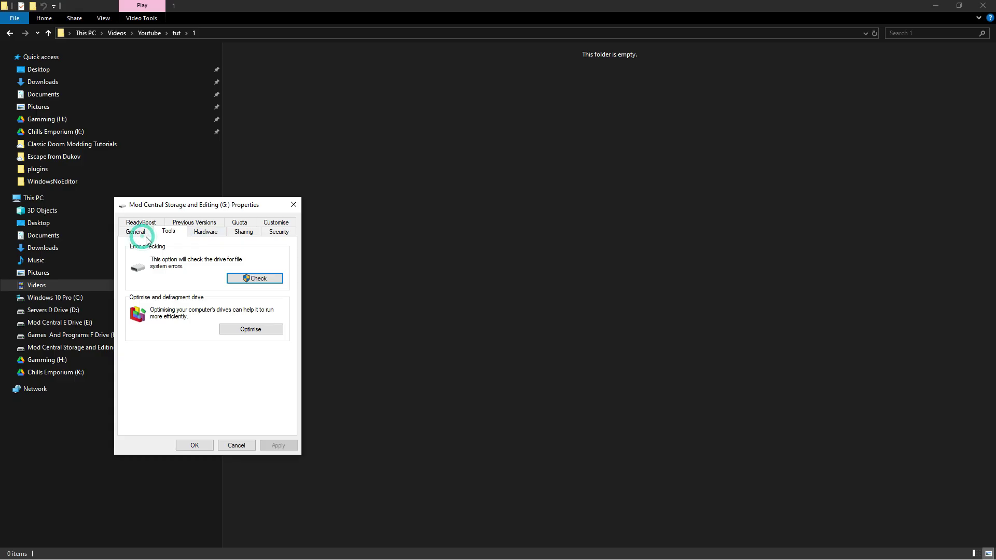
{"action": "left_click", "coordinate": [202, 233]}
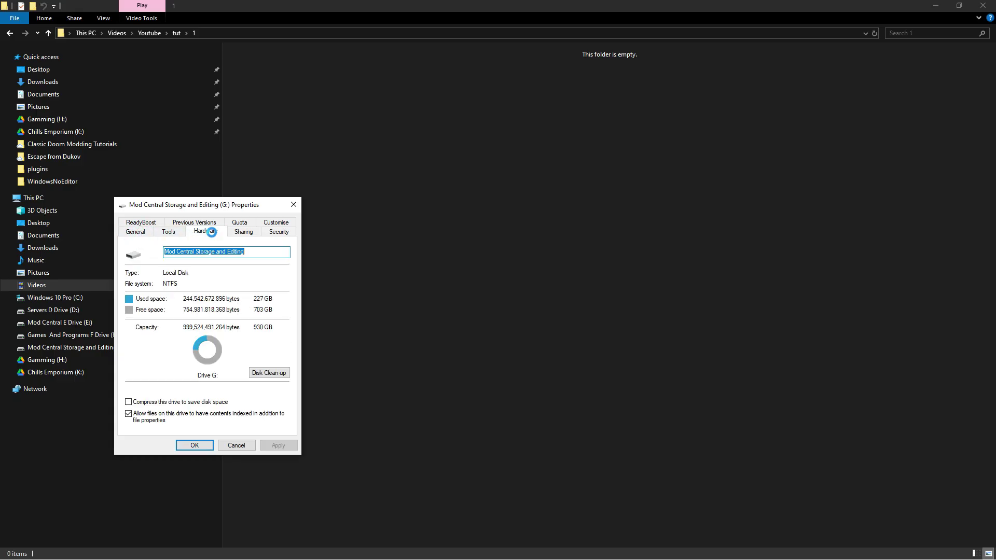
{"action": "left_click", "coordinate": [169, 233]}
{"action": "left_click", "coordinate": [235, 446]}
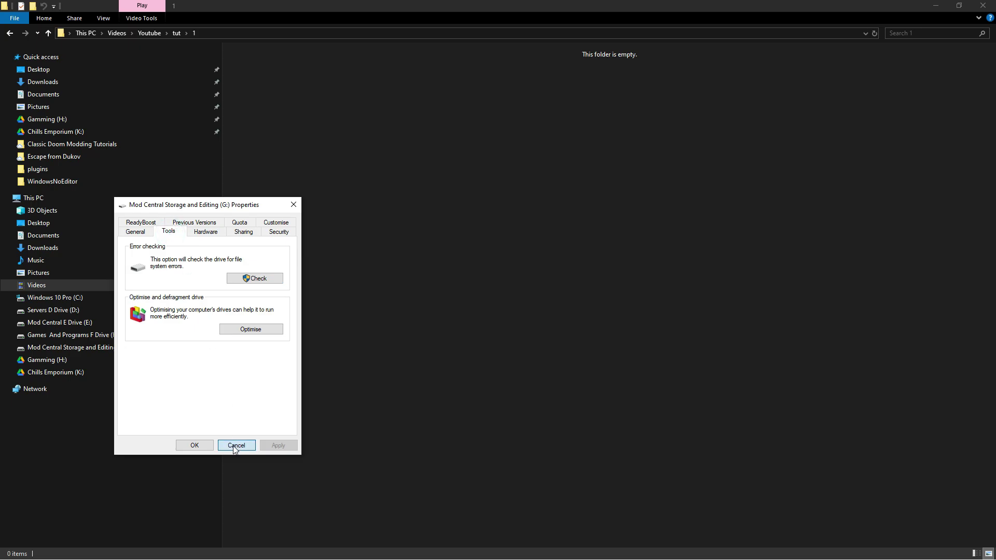
Try to format the Windows 10 Pro (C:) drive from File Explorer.
{"action": "right_click", "coordinate": [49, 286]}
{"action": "left_click", "coordinate": [39, 297]}
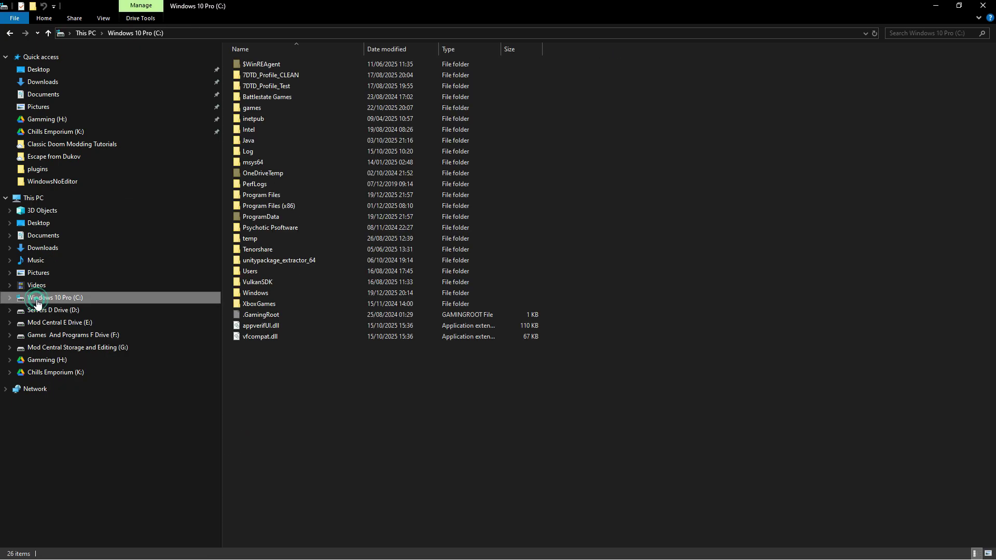
{"action": "right_click", "coordinate": [38, 298]}
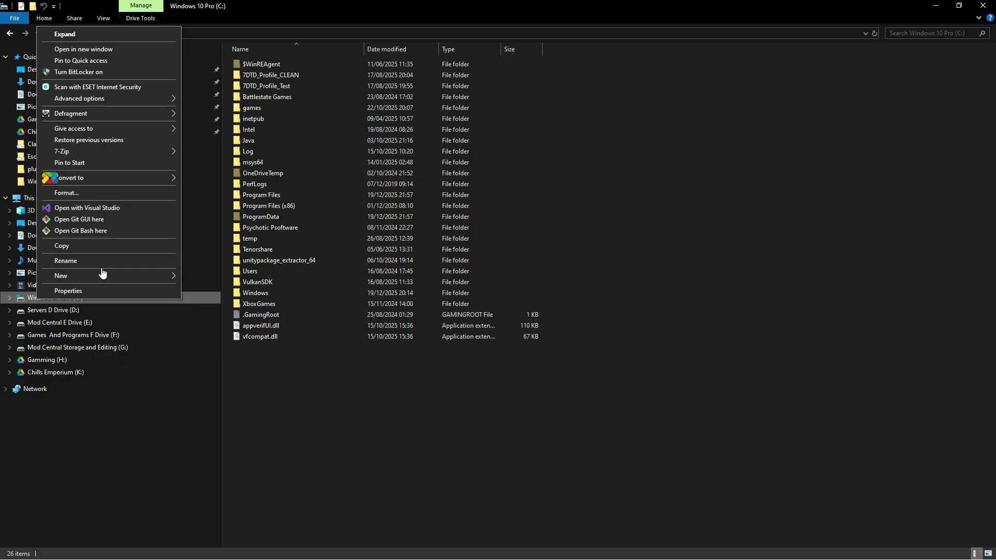
{"action": "left_click", "coordinate": [82, 193]}
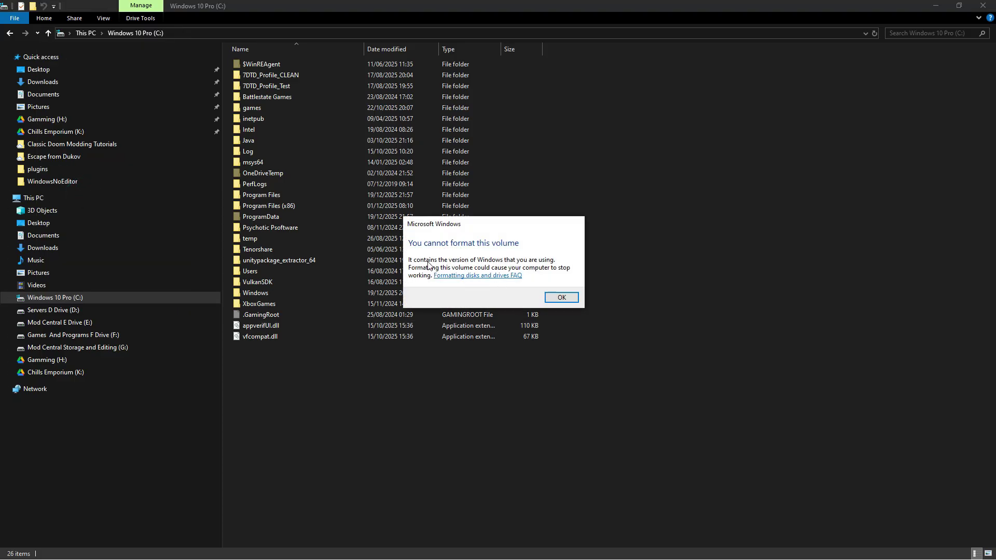
{"action": "left_click", "coordinate": [561, 298]}
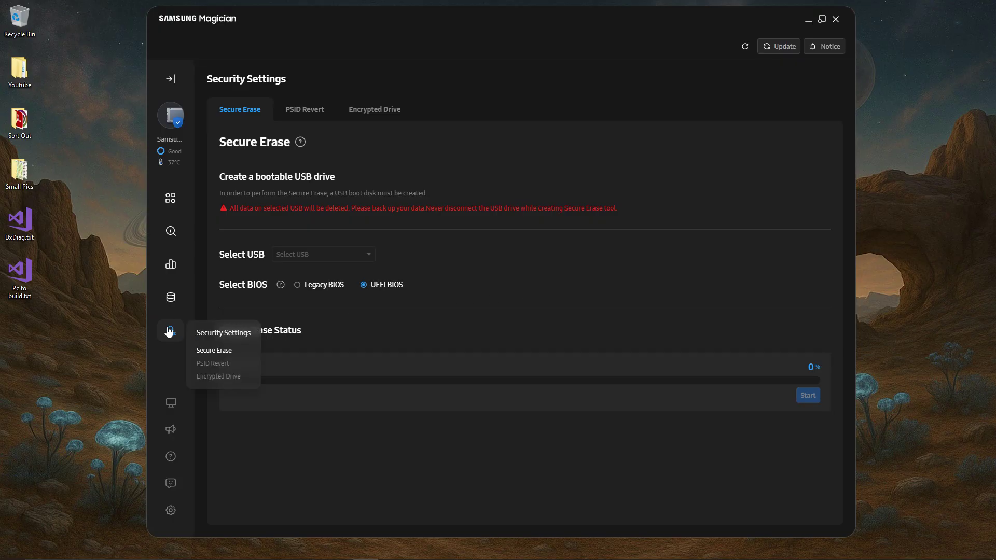
Check PSID Revert in Security Settings for the current drive, then for the Samsung SSD 870 QVO 4TB.
{"action": "left_click", "coordinate": [314, 111]}
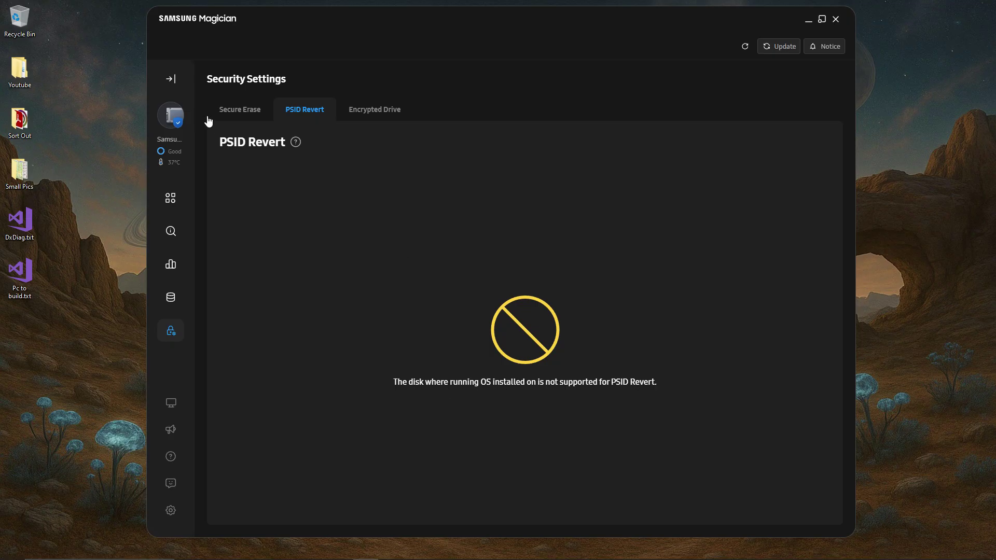
{"action": "left_click", "coordinate": [175, 111]}
{"action": "left_click", "coordinate": [218, 189]}
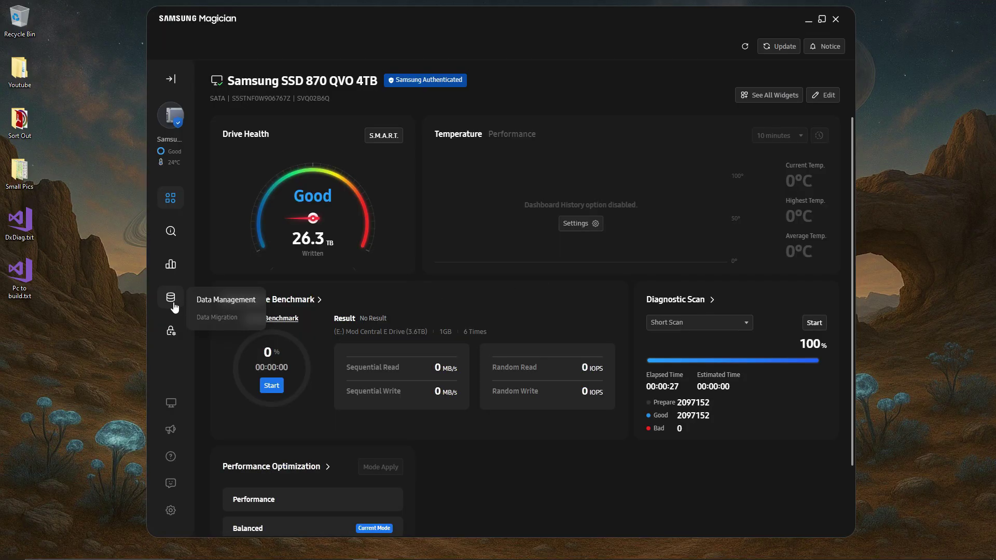
{"action": "left_click", "coordinate": [171, 330]}
{"action": "left_click", "coordinate": [308, 116]}
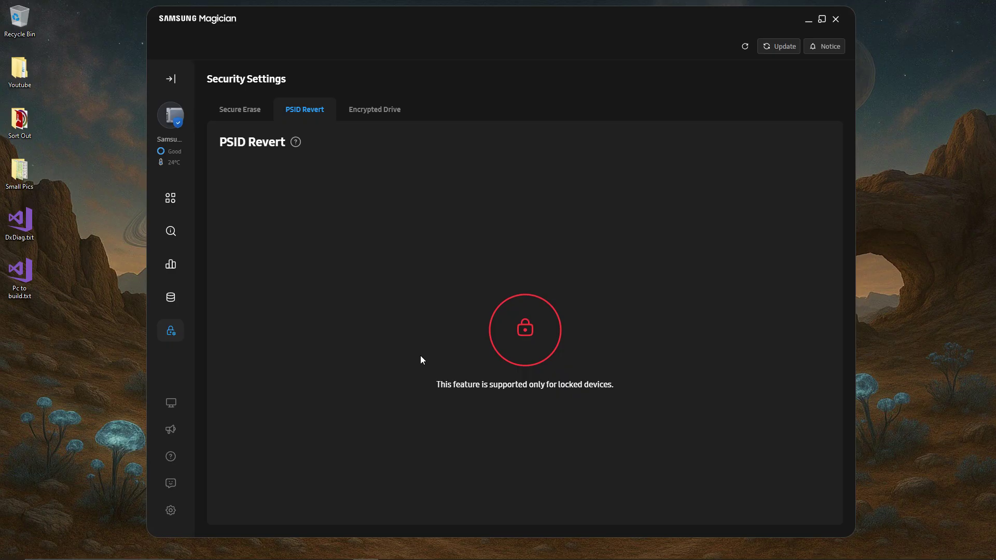
Switch back to the first Samsung SSD 870 QVO 2TB and reopen its PSID Revert page in Security Settings.
{"action": "left_click", "coordinate": [175, 120]}
{"action": "left_click", "coordinate": [213, 132]}
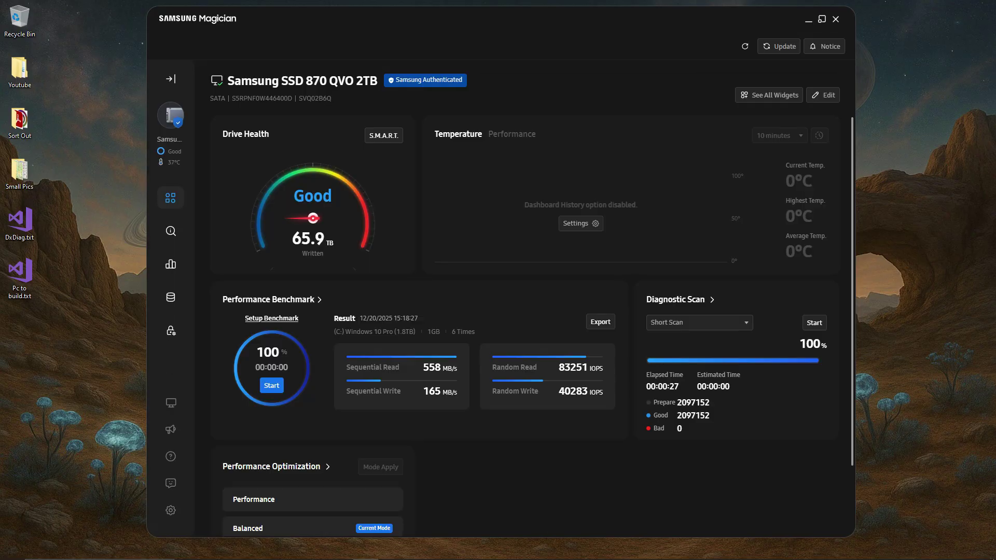
{"action": "left_click", "coordinate": [174, 330]}
{"action": "left_click", "coordinate": [301, 110]}
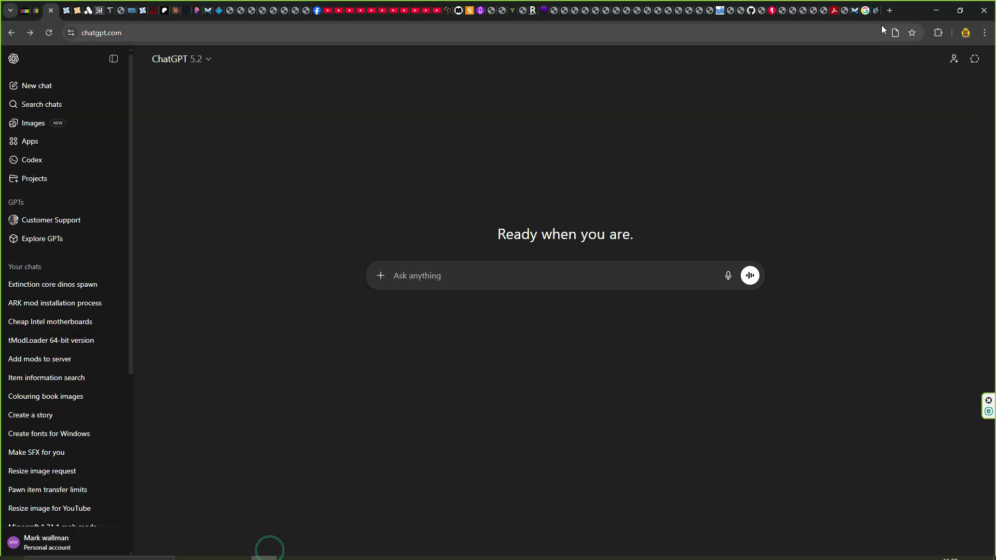
Switch to Chrome, search Google for "psid" in a new tab, and expand the AI Overview.
{"action": "left_click", "coordinate": [913, 8]}
{"action": "left_click_drag", "start_coordinate": [913, 8], "coordinate": [858, 253]}
{"action": "left_click", "coordinate": [341, 425]}
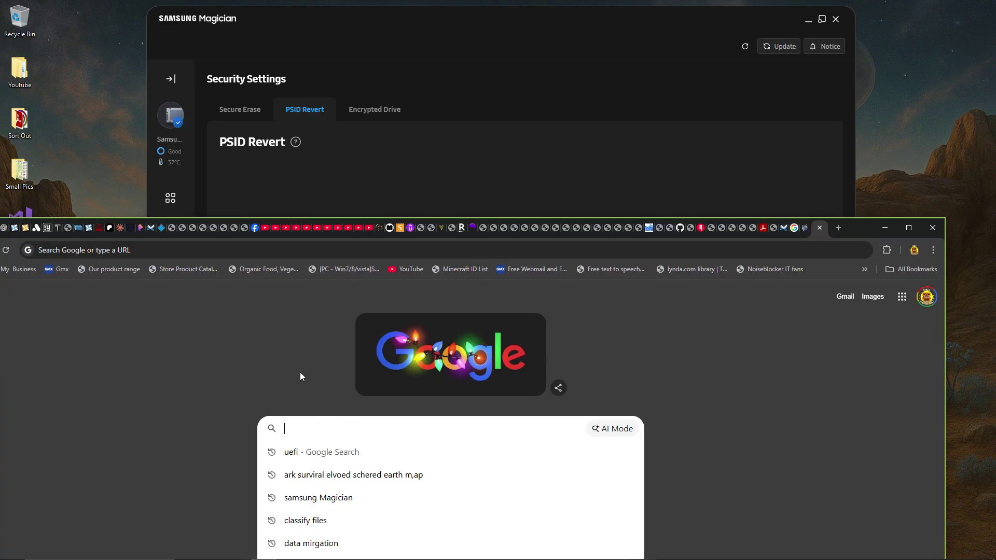
{"action": "type", "text": "psid"}
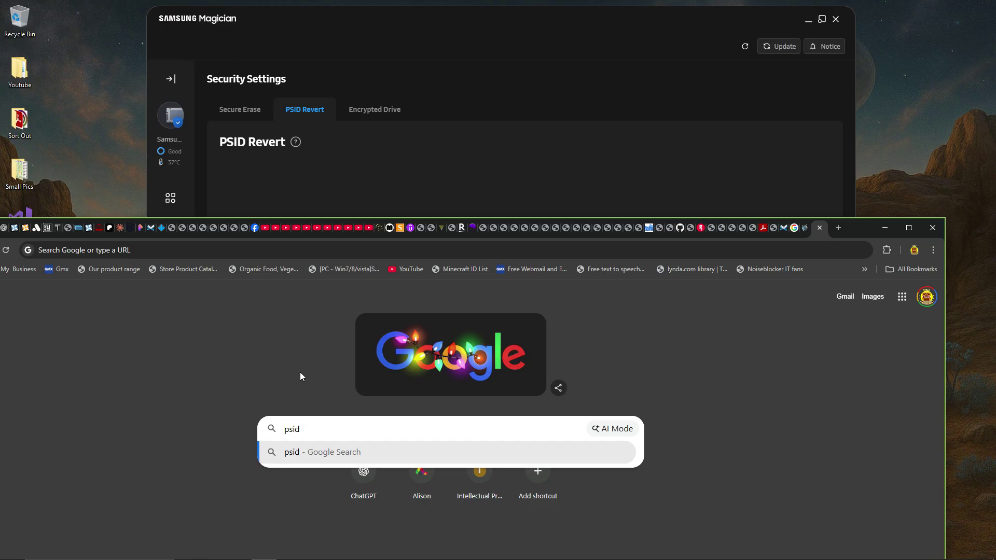
{"action": "key", "text": "Return"}
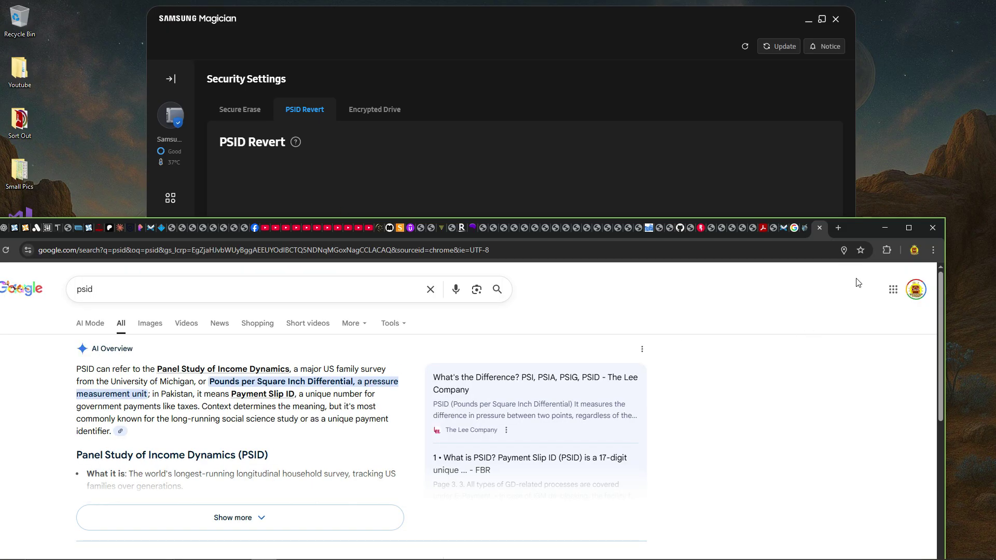
{"action": "left_click", "coordinate": [907, 229]}
{"action": "left_click", "coordinate": [290, 299]}
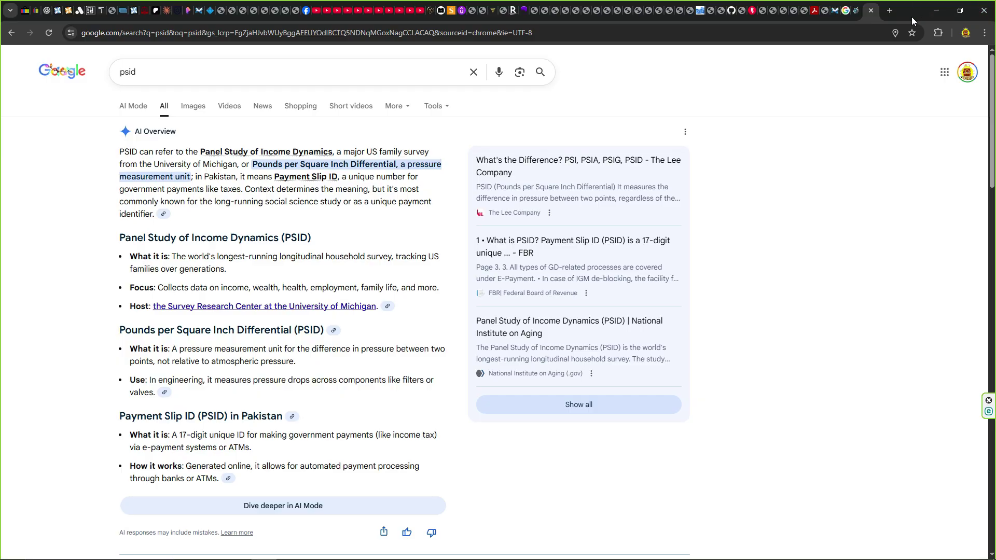
Search Google for "psid revert" and read the expanded AI Overview alongside Samsung Magician's PSID Revert page.
{"action": "left_click_drag", "start_coordinate": [911, 16], "coordinate": [923, 300]}
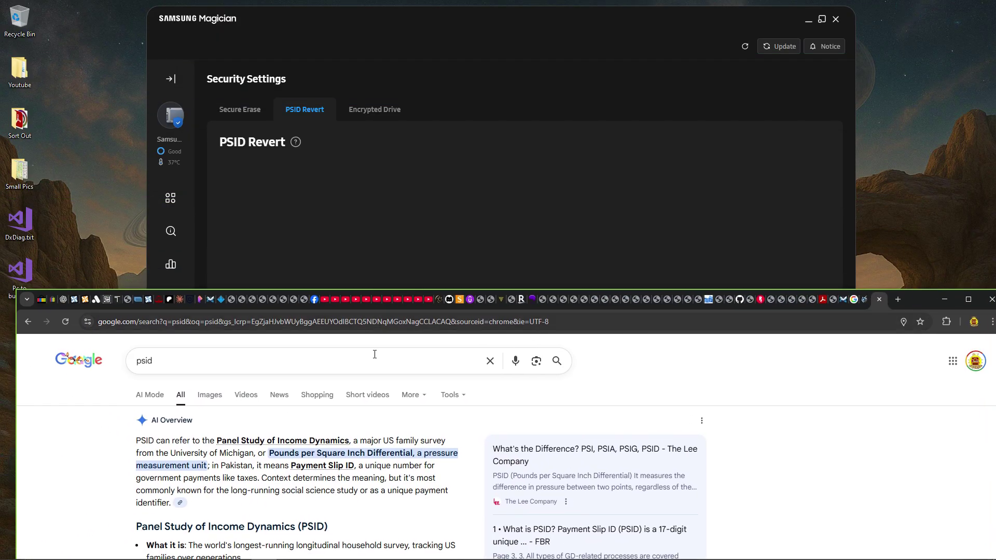
{"action": "left_click", "coordinate": [188, 365]}
{"action": "type", "text": "r"}
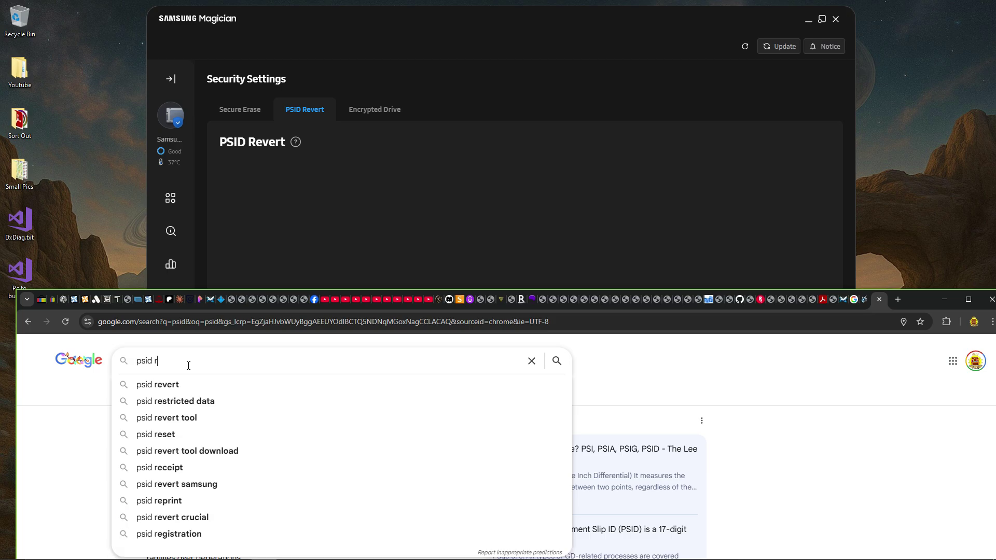
{"action": "type", "text": "evert"}
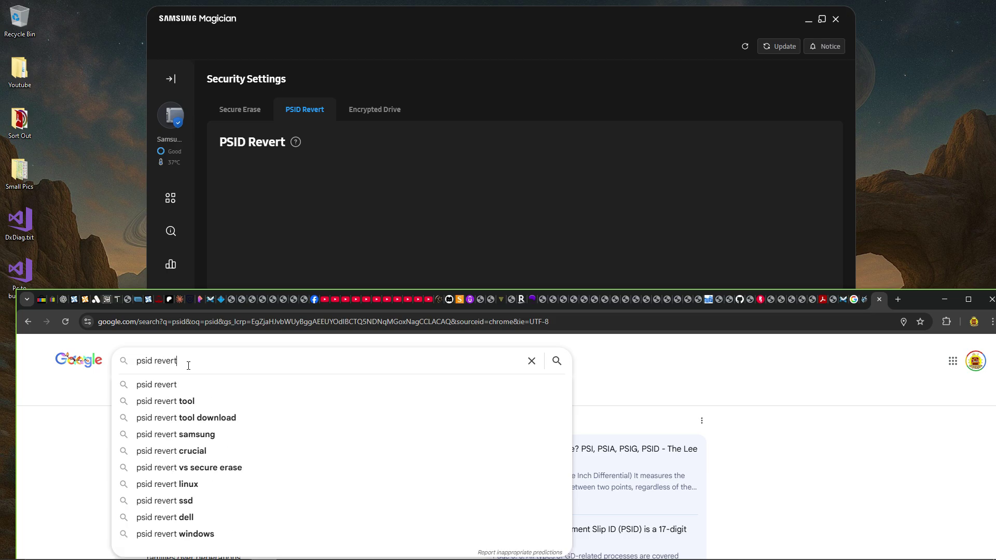
{"action": "key", "text": "Return"}
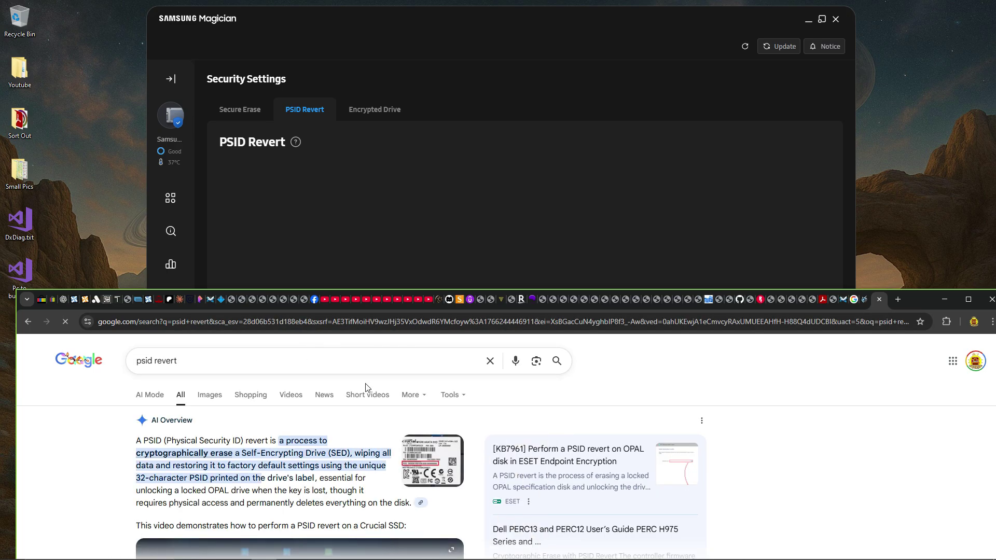
{"action": "left_click", "coordinate": [968, 300]}
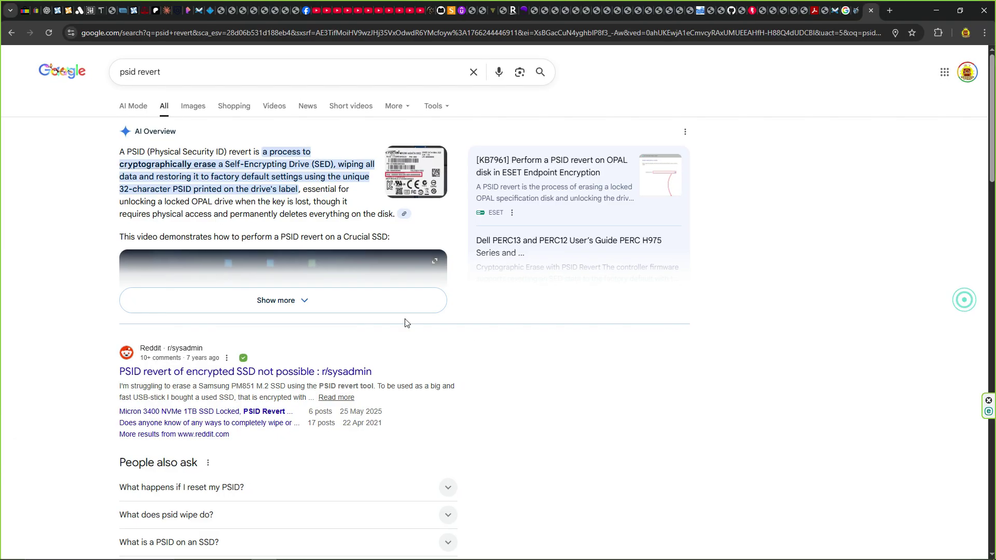
{"action": "left_click", "coordinate": [305, 303]}
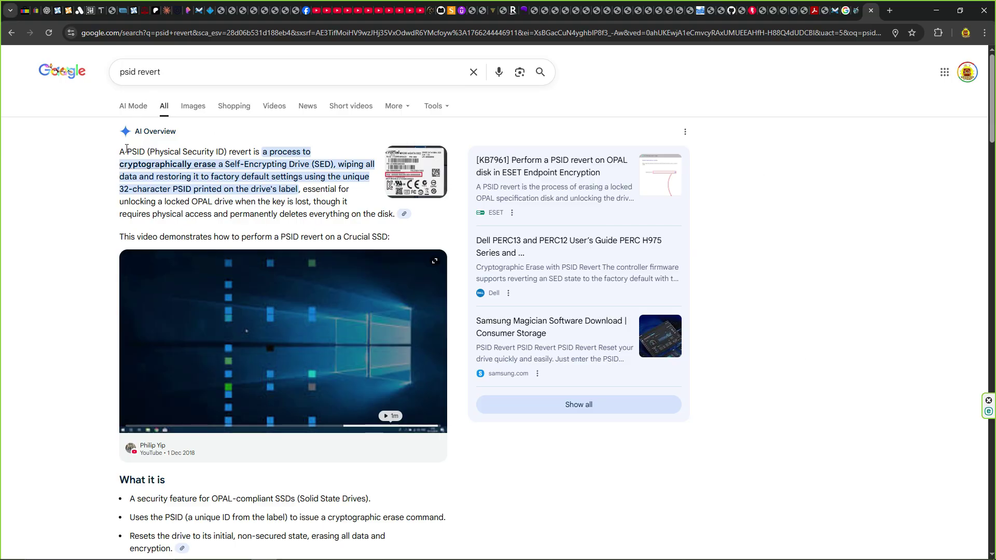
{"action": "mouse_move", "coordinate": [127, 164]}
{"action": "left_mouse_down"}
{"action": "mouse_move", "coordinate": [178, 164]}
{"action": "mouse_move", "coordinate": [130, 166]}
{"action": "left_mouse_up"}
Close the search tab, return to Samsung Magician, and view the Encrypted Drive page in Security Settings.
{"action": "left_click", "coordinate": [872, 10]}
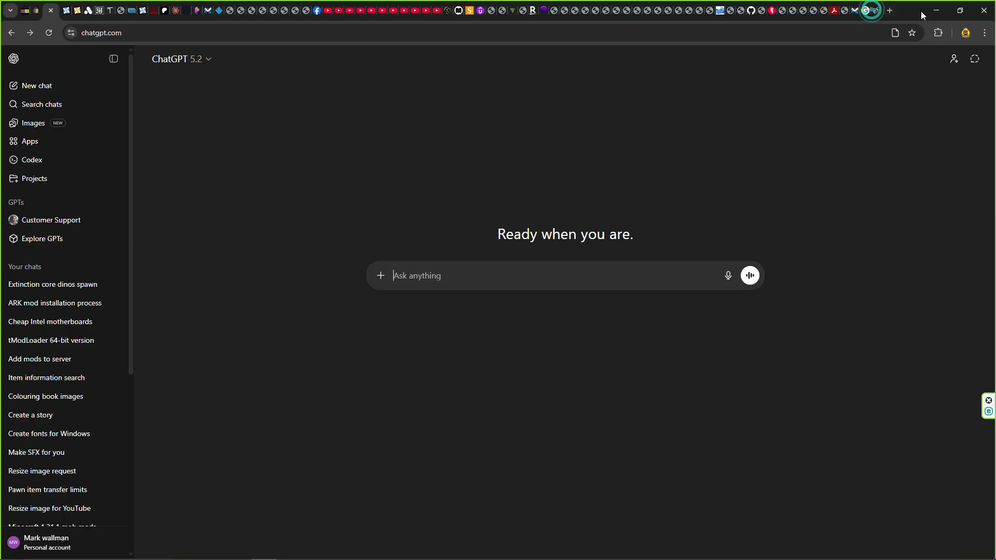
{"action": "left_click", "coordinate": [936, 10]}
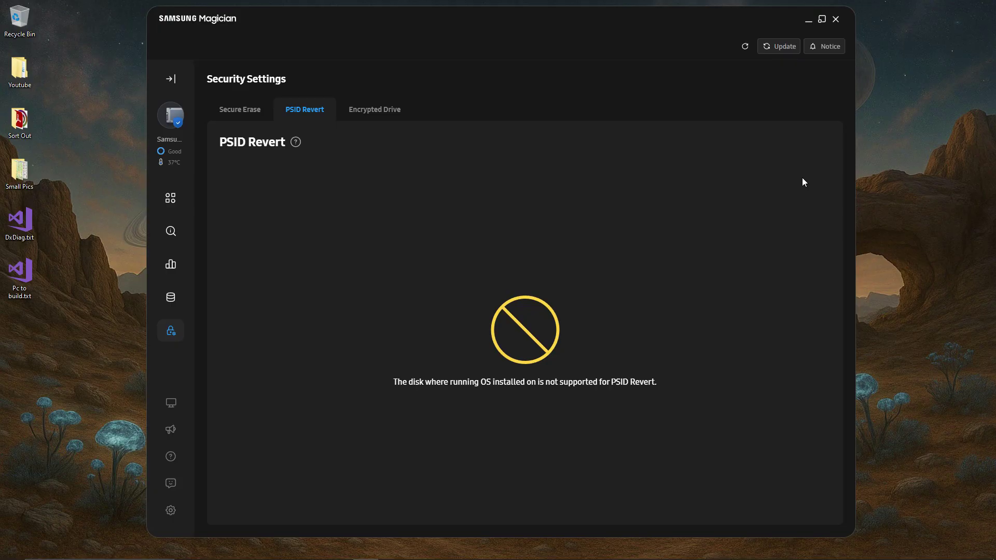
{"action": "left_click", "coordinate": [368, 114]}
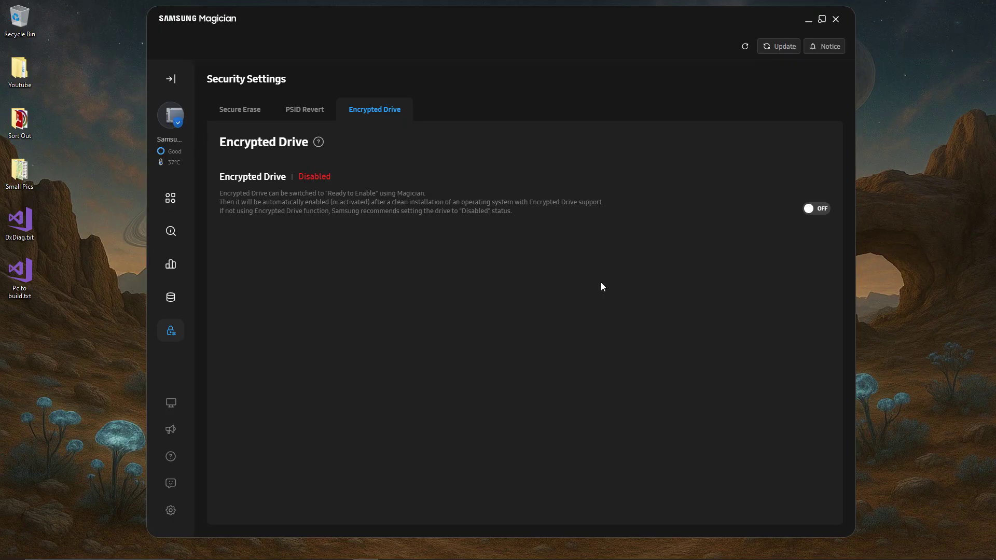
Look through the System Summary, System Details and Drive Details pages of the computer's system information.
{"action": "left_click", "coordinate": [171, 403]}
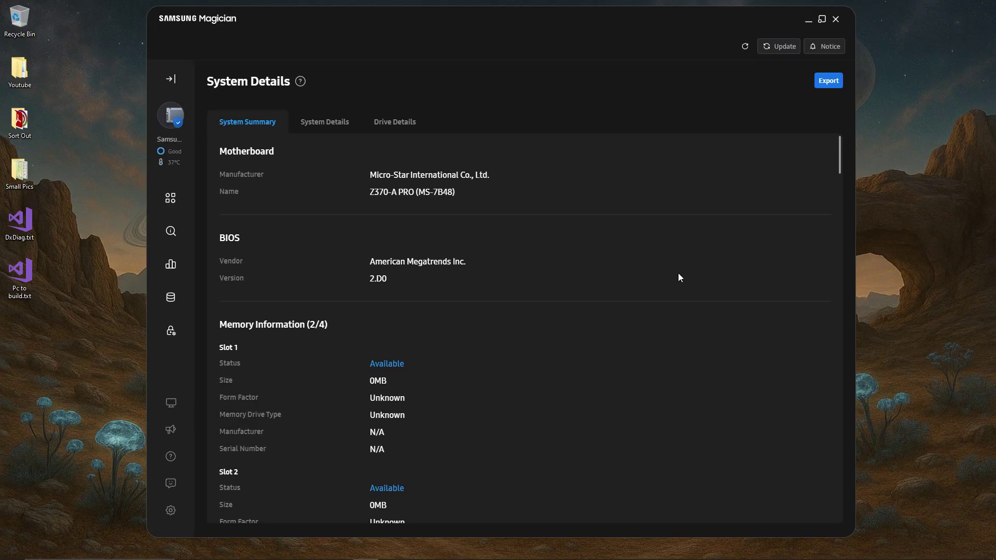
{"action": "scroll", "coordinate": [752, 228], "scroll_direction": "down", "scroll_amount": 7}
{"action": "scroll", "coordinate": [751, 235], "scroll_direction": "down", "scroll_amount": 5}
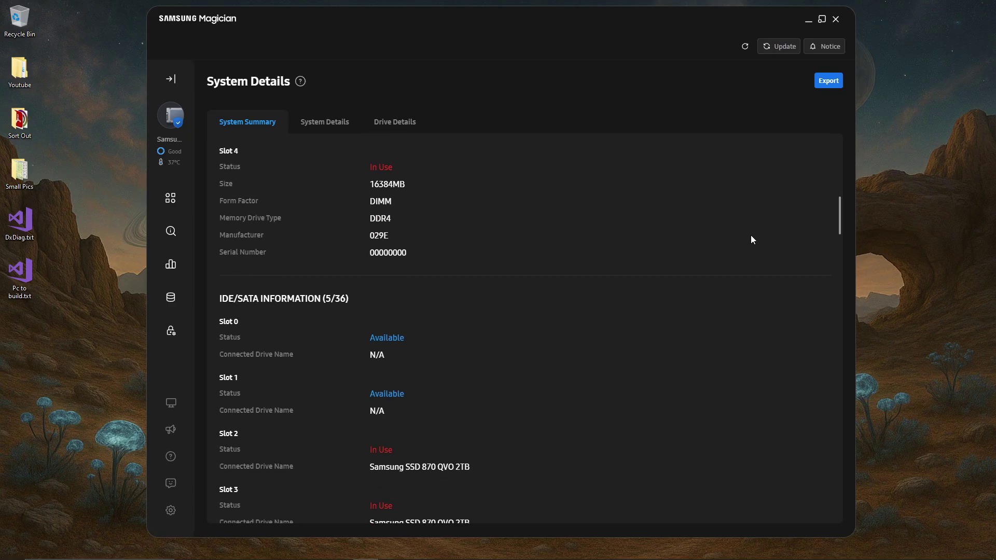
{"action": "left_click", "coordinate": [318, 118]}
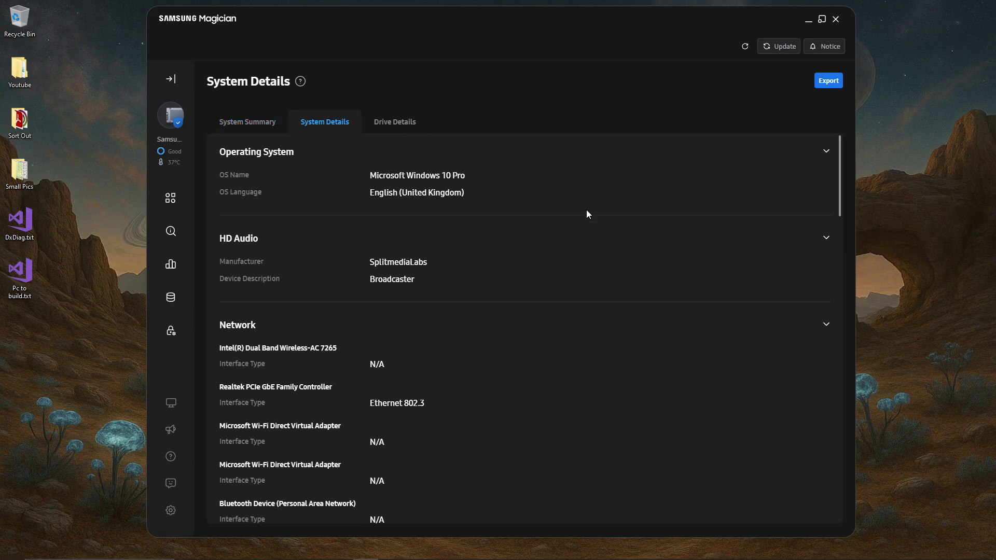
{"action": "scroll", "coordinate": [602, 242], "scroll_direction": "down", "scroll_amount": 4}
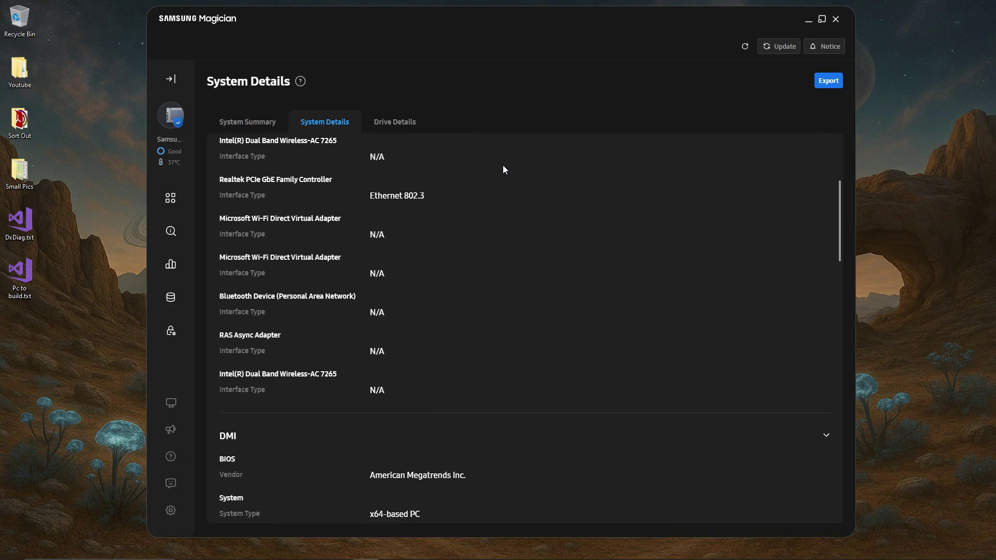
{"action": "left_click", "coordinate": [404, 123]}
{"action": "scroll", "coordinate": [546, 238], "scroll_direction": "down", "scroll_amount": 5}
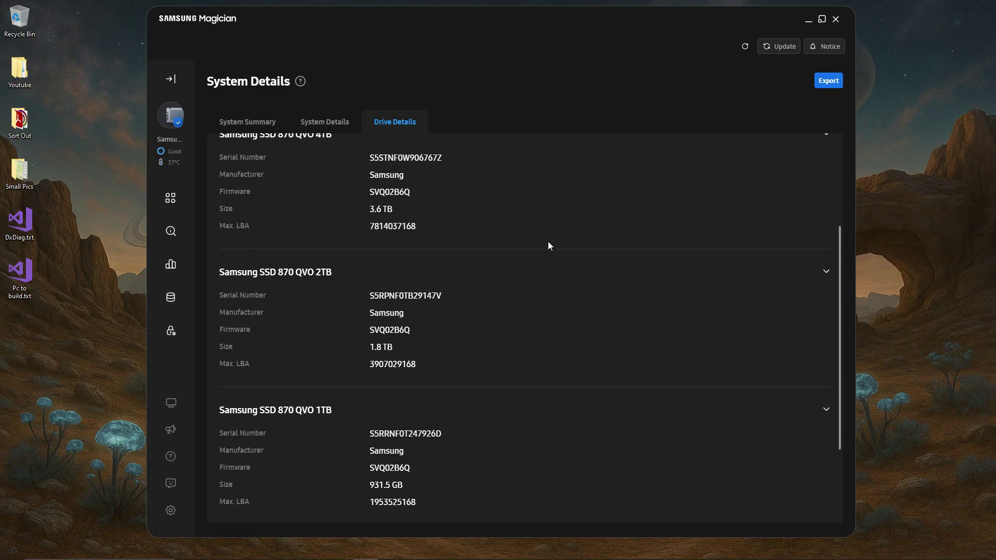
View the Samsung Semiconductor Newsroom, then look at the Support and Fix Problems topics in Help and close it.
{"action": "left_click", "coordinate": [166, 440]}
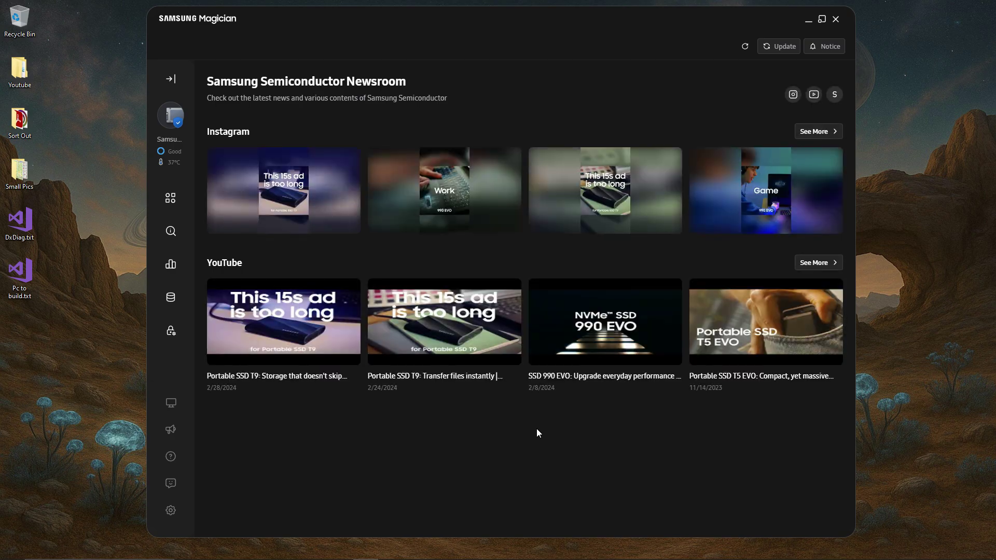
{"action": "left_click", "coordinate": [170, 458]}
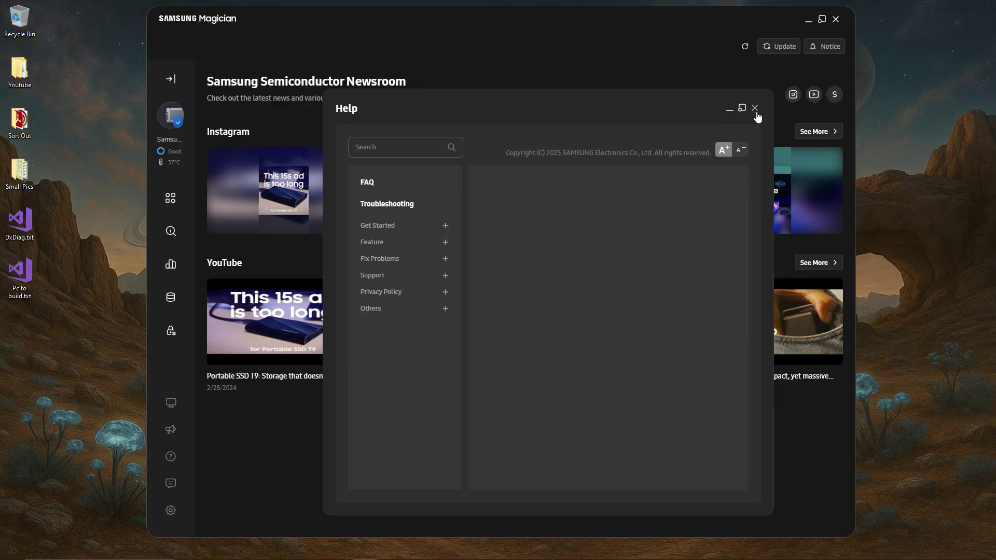
{"action": "left_click", "coordinate": [385, 280]}
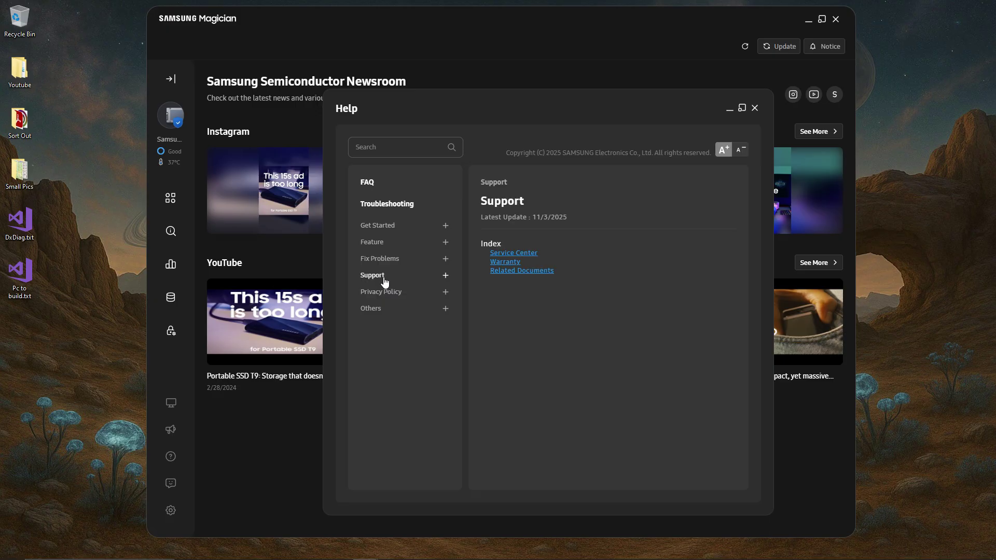
{"action": "left_click", "coordinate": [391, 261]}
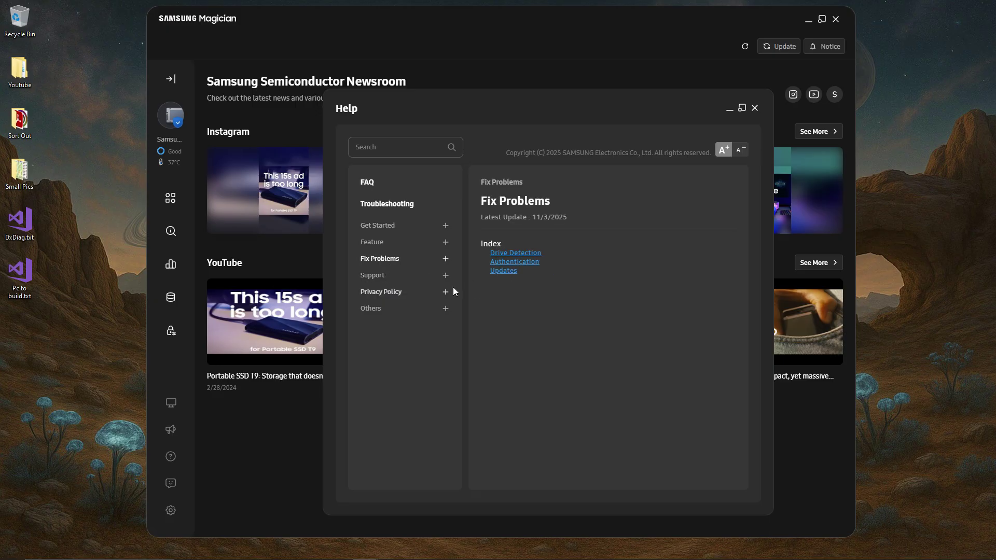
{"action": "left_click", "coordinate": [754, 109]}
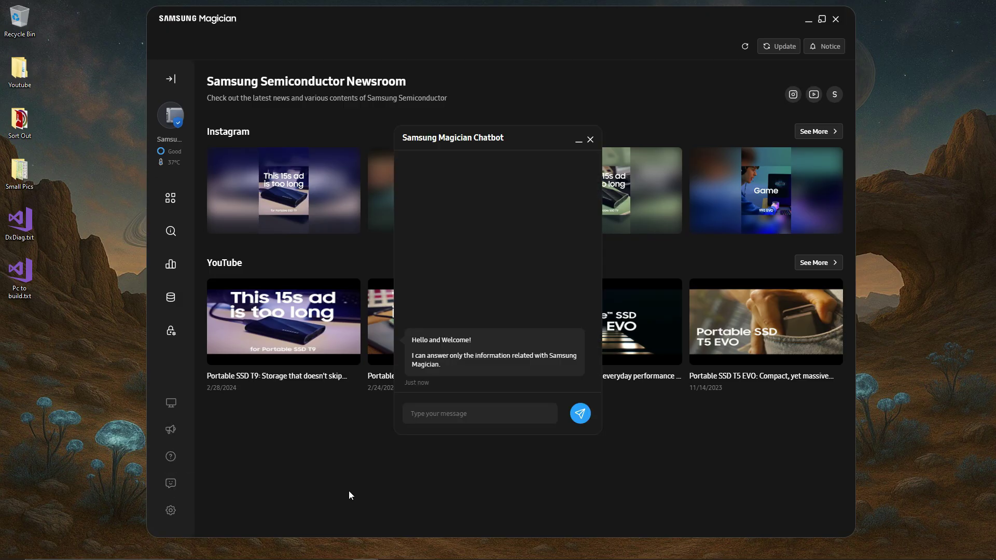
Close the Samsung Magician Chatbot and view the application's Settings page.
{"action": "left_click", "coordinate": [591, 141]}
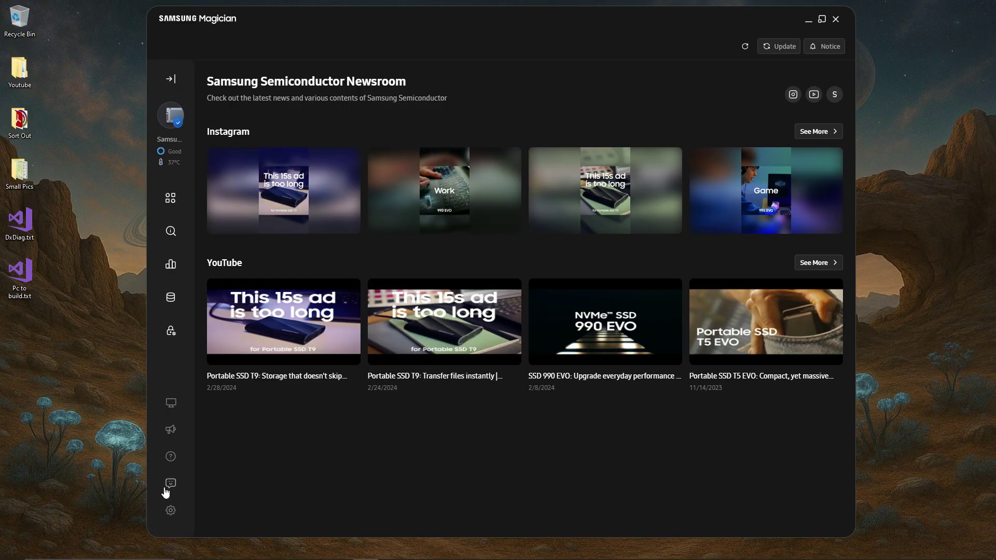
{"action": "left_click", "coordinate": [170, 511]}
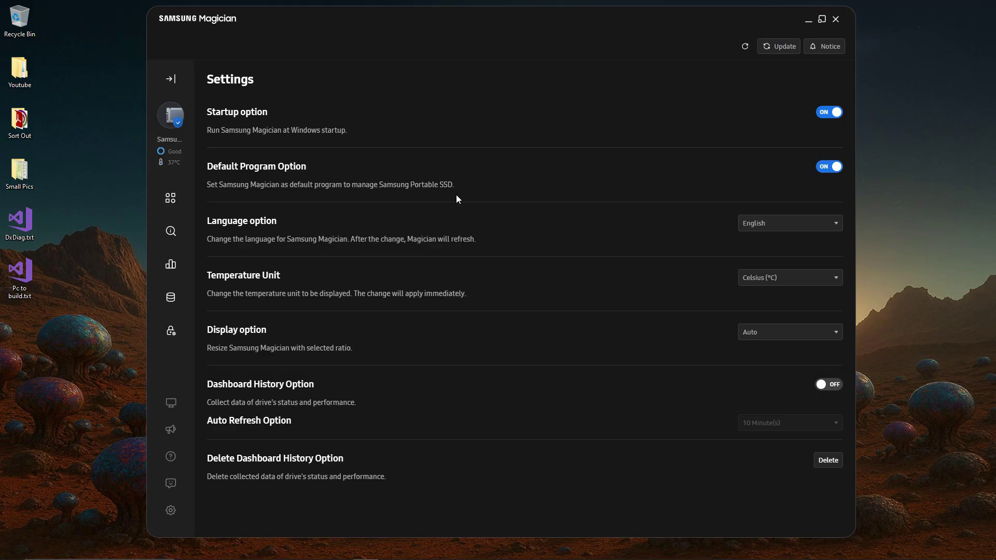
Show the list of connected Samsung drives to review each one's health and temperature.
{"action": "left_click", "coordinate": [172, 116]}
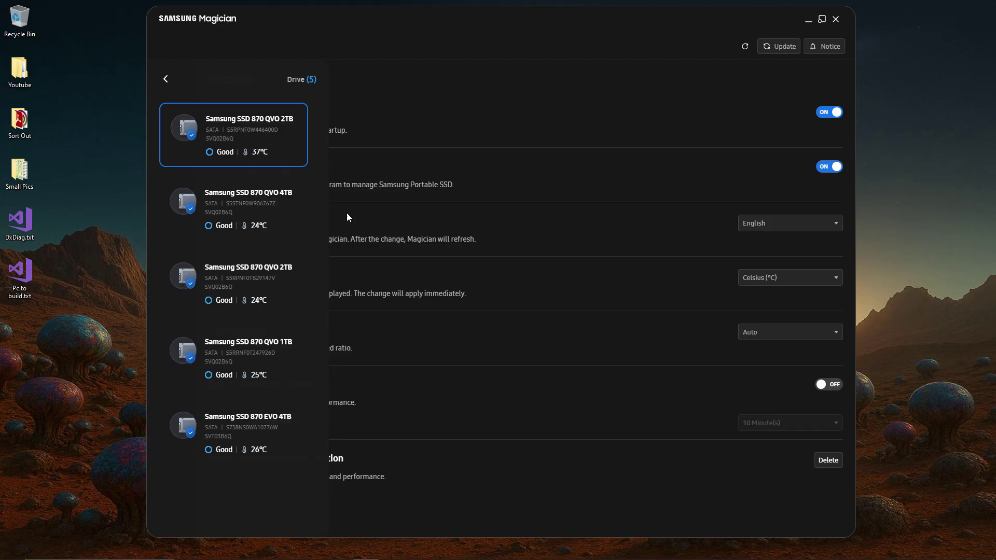
{"action": "left_click", "coordinate": [167, 79]}
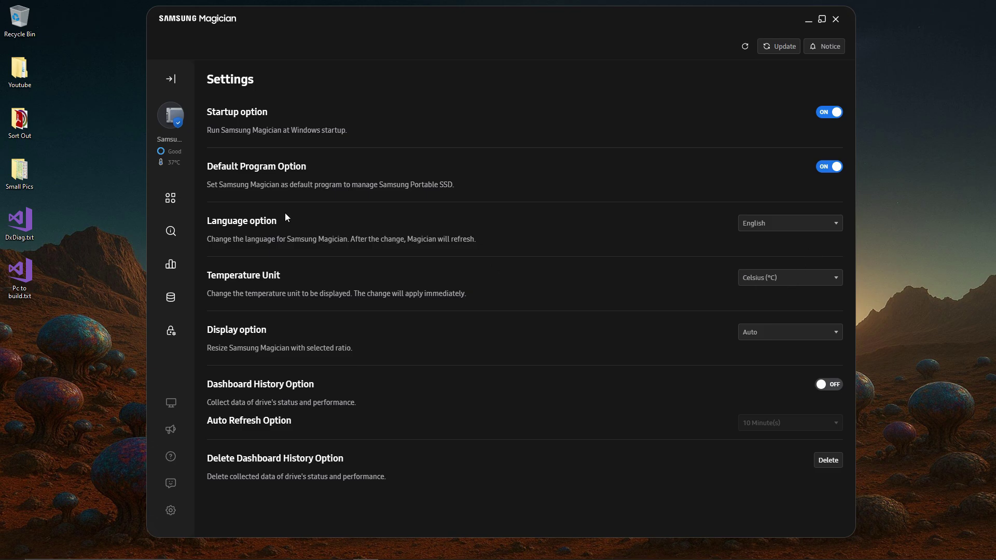
{"action": "left_click", "coordinate": [177, 117]}
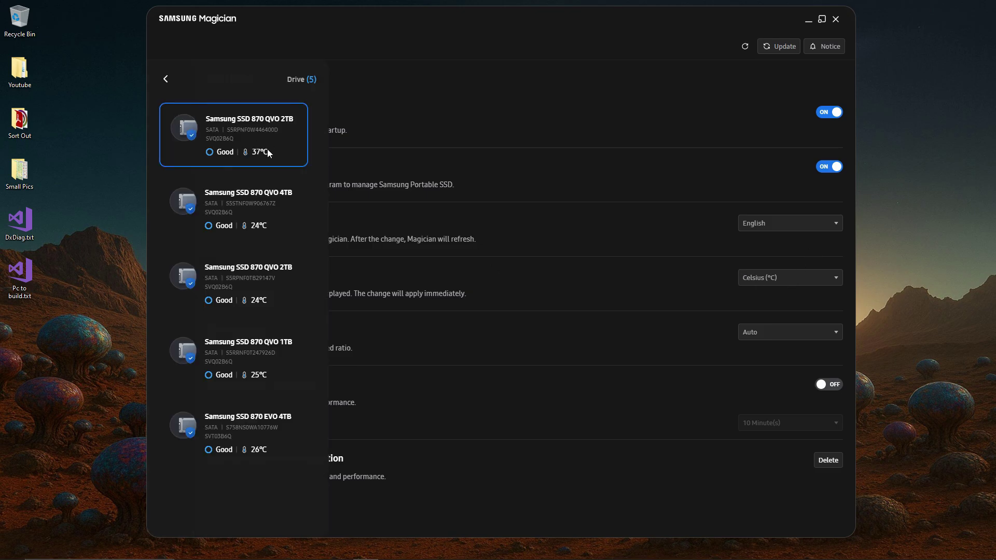
{"action": "left_click", "coordinate": [166, 81]}
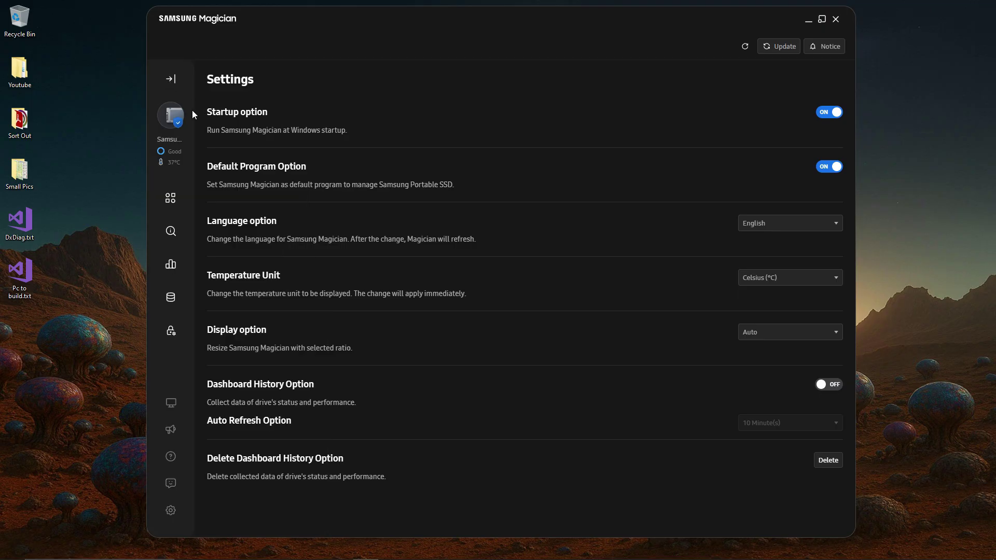
{"action": "left_click", "coordinate": [170, 118]}
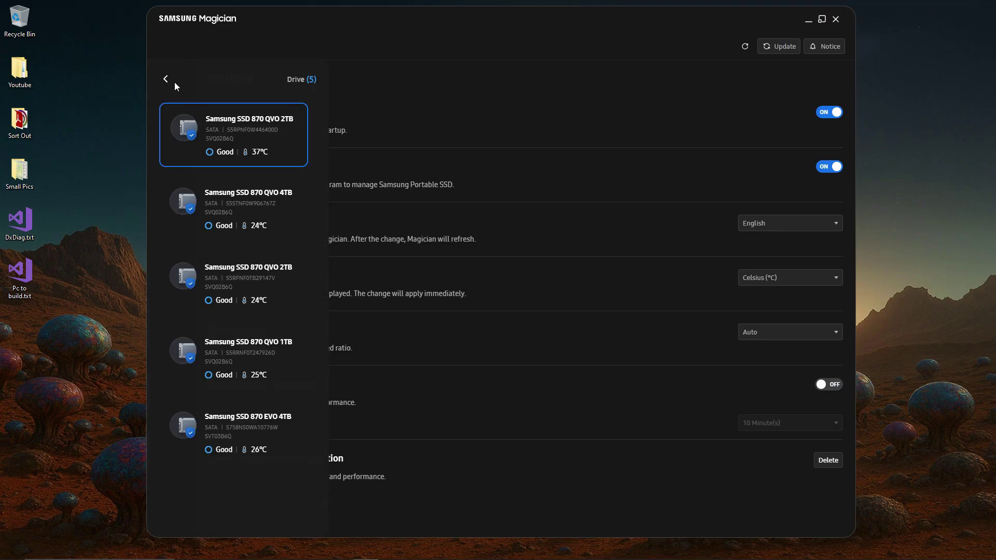
Collapse the connected drives list and revisit the Home Dashboard and the Secure Erase page of Security Settings.
{"action": "left_click", "coordinate": [166, 80]}
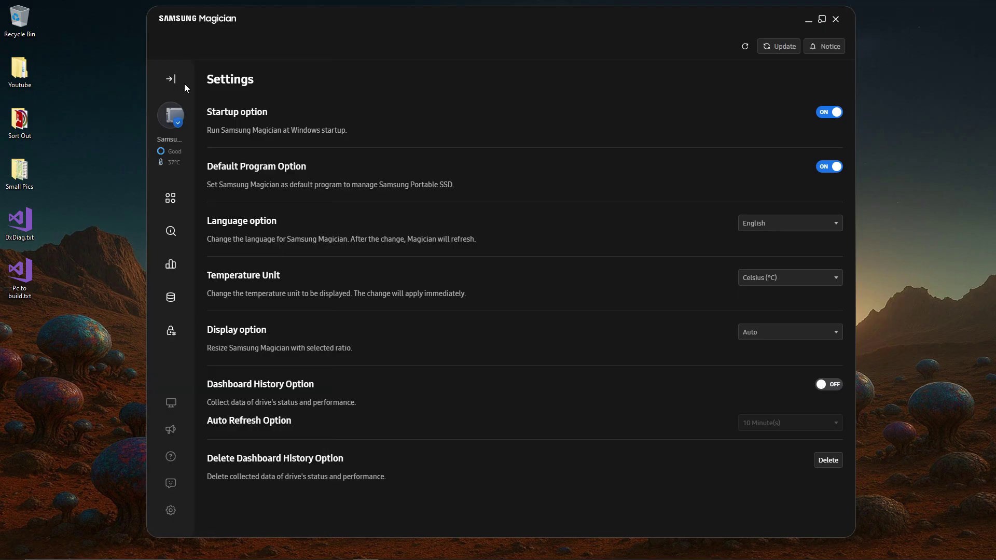
{"action": "left_click", "coordinate": [172, 199]}
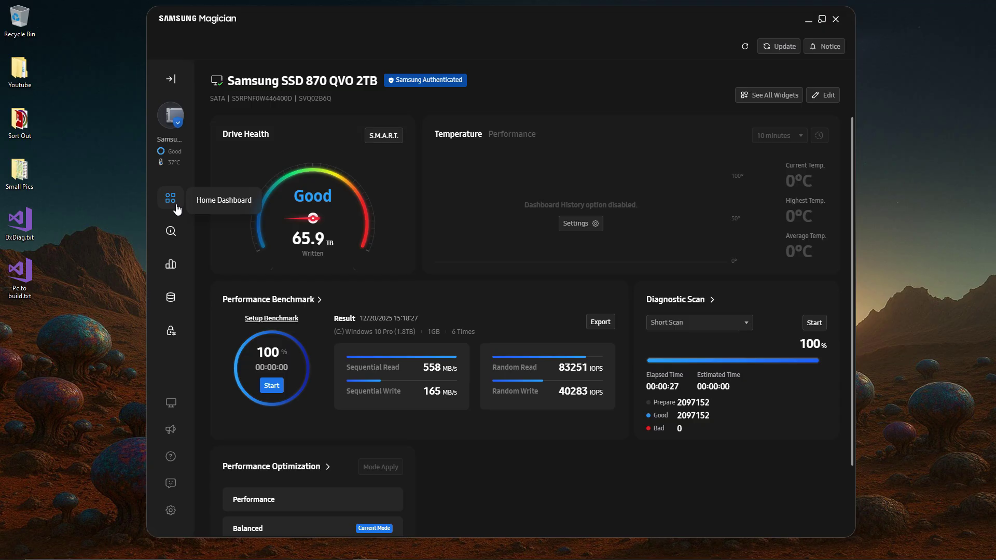
{"action": "left_click", "coordinate": [174, 337]}
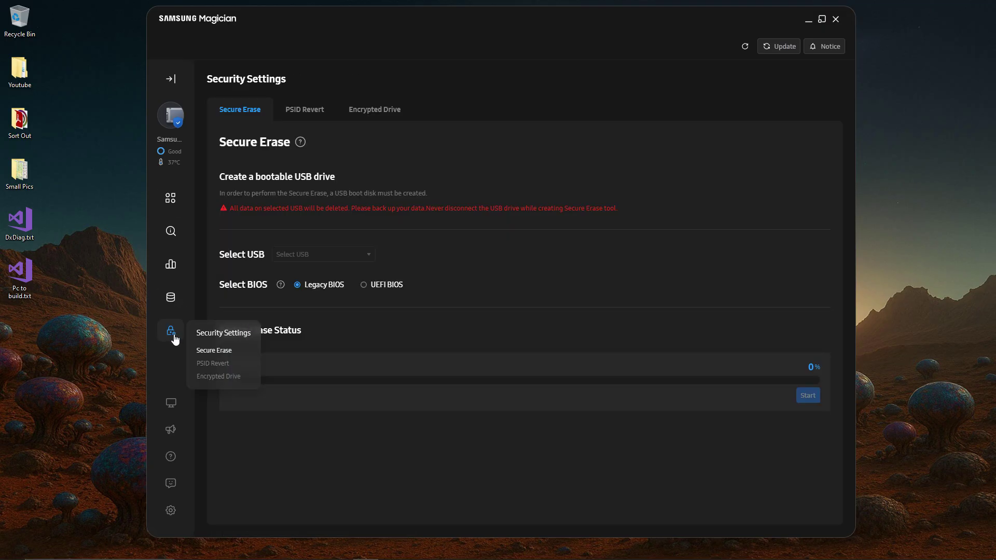
View the application's Settings page and check the choices offered for the Temperature Unit.
{"action": "left_click", "coordinate": [170, 511]}
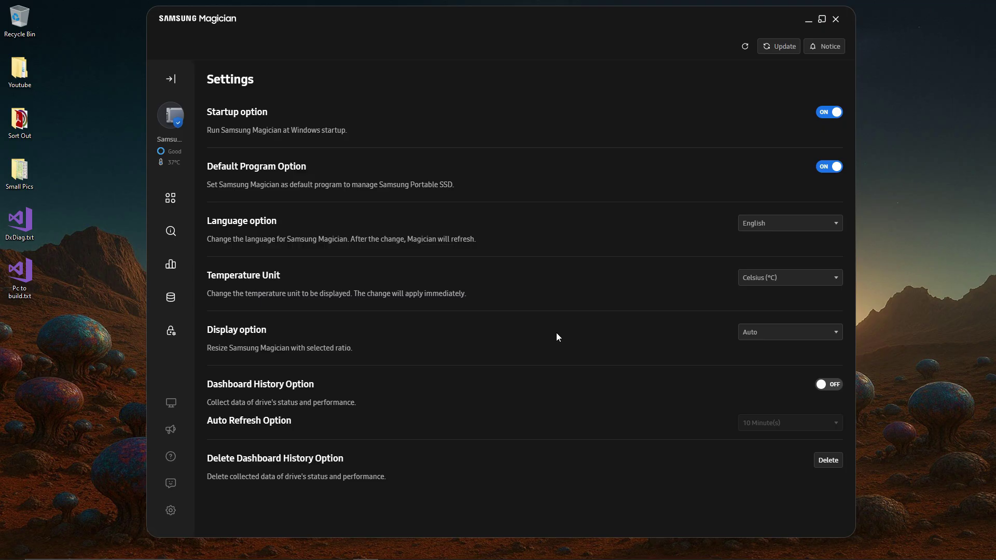
{"action": "left_click", "coordinate": [757, 278]}
{"action": "left_click", "coordinate": [758, 276]}
Try the 100% Display option for the application window, and set it back to Auto.
{"action": "left_click", "coordinate": [763, 332]}
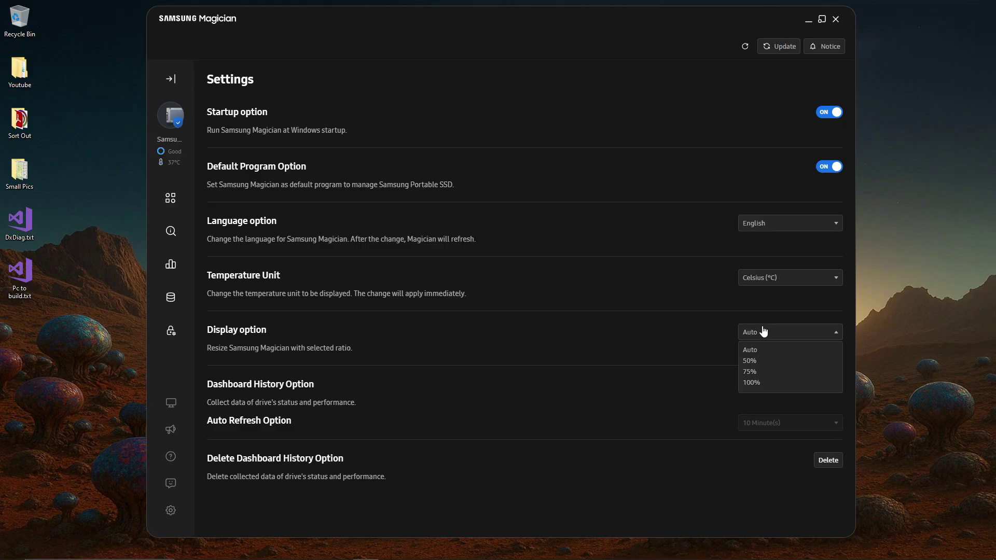
{"action": "left_click", "coordinate": [756, 383]}
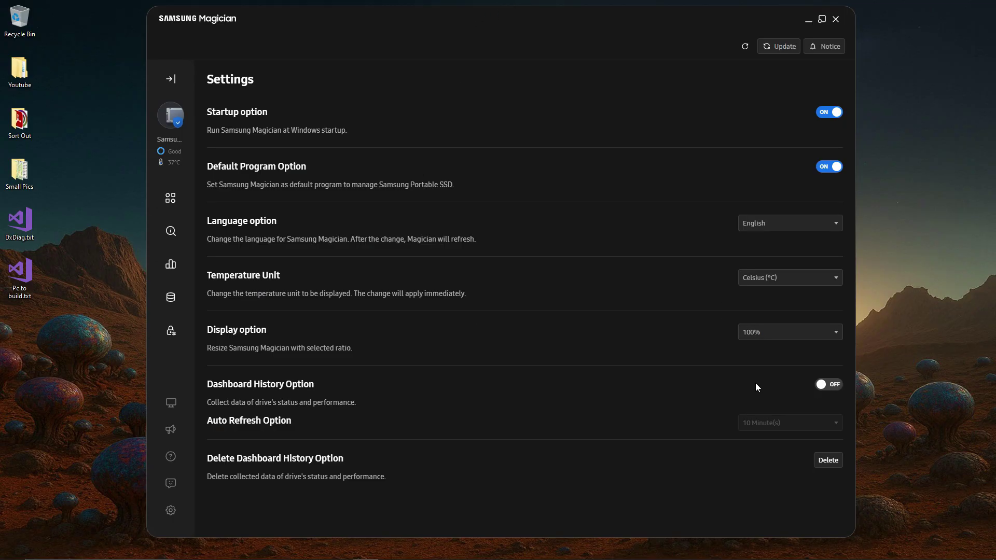
{"action": "left_click", "coordinate": [767, 333]}
{"action": "left_click", "coordinate": [759, 346]}
Enable the Dashboard History Option to show its Auto Refresh setting, and disable it again.
{"action": "left_click_drag", "start_coordinate": [433, 45], "coordinate": [481, 46]}
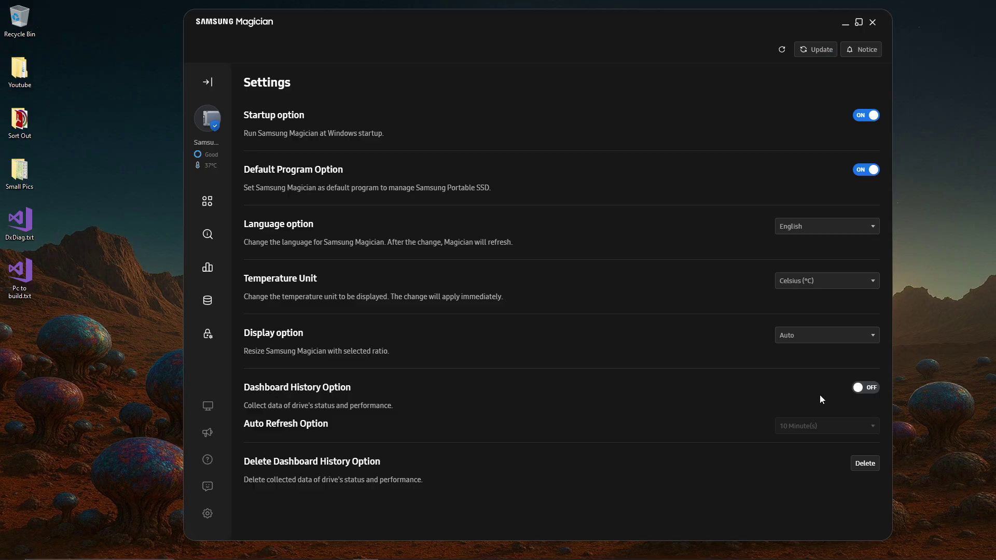
{"action": "left_click", "coordinate": [868, 389]}
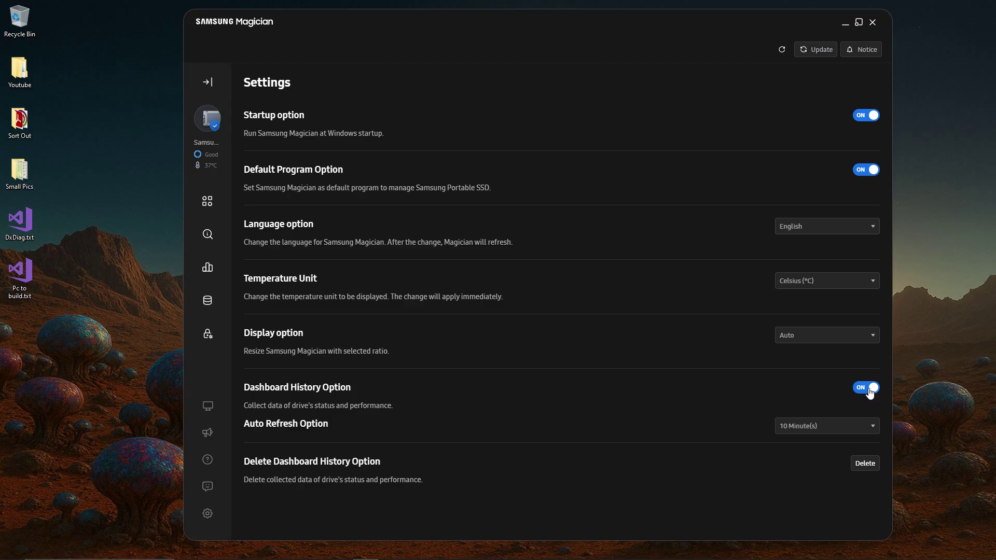
{"action": "left_click", "coordinate": [870, 393]}
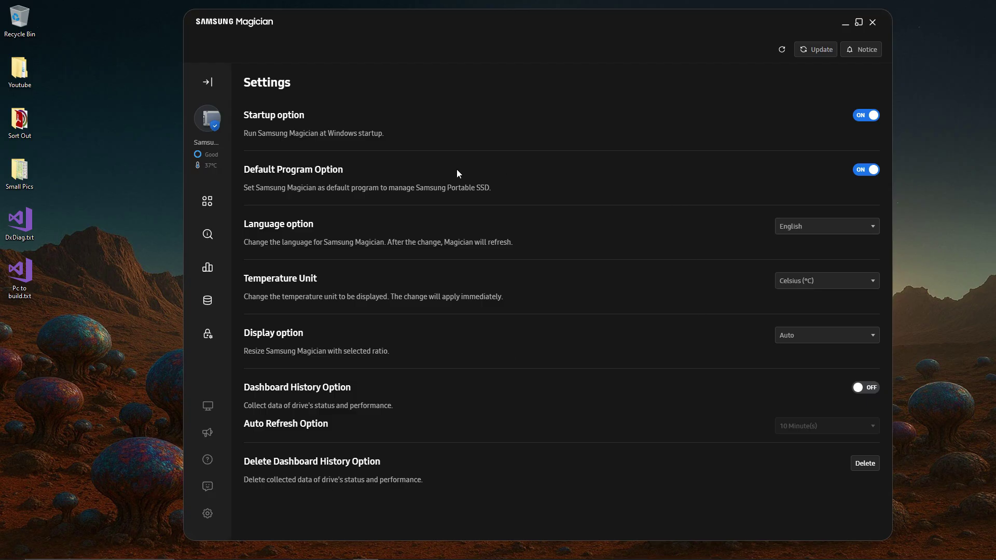
Review the Home Dashboard widgets of the Samsung SSD 870 QVO 2TB, from Drive Health down to Performance Optimization.
{"action": "left_click", "coordinate": [207, 203]}
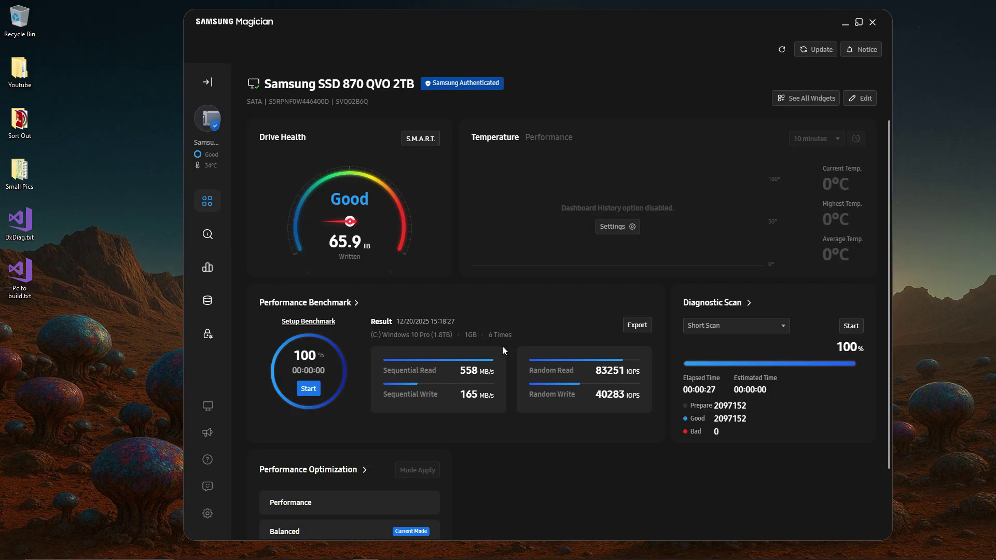
{"action": "scroll", "coordinate": [529, 342], "scroll_direction": "down", "scroll_amount": 3}
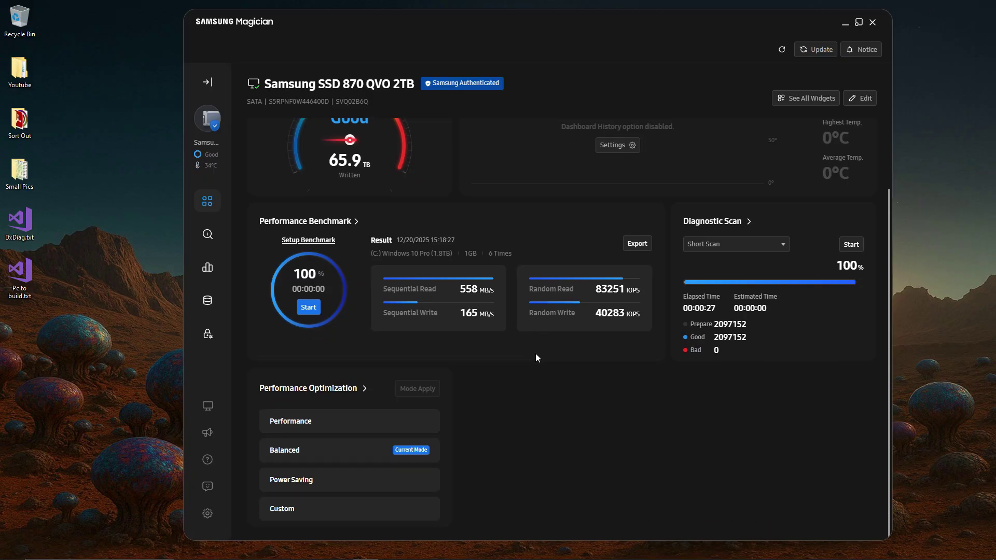
{"action": "scroll", "coordinate": [550, 368], "scroll_direction": "up", "scroll_amount": 2}
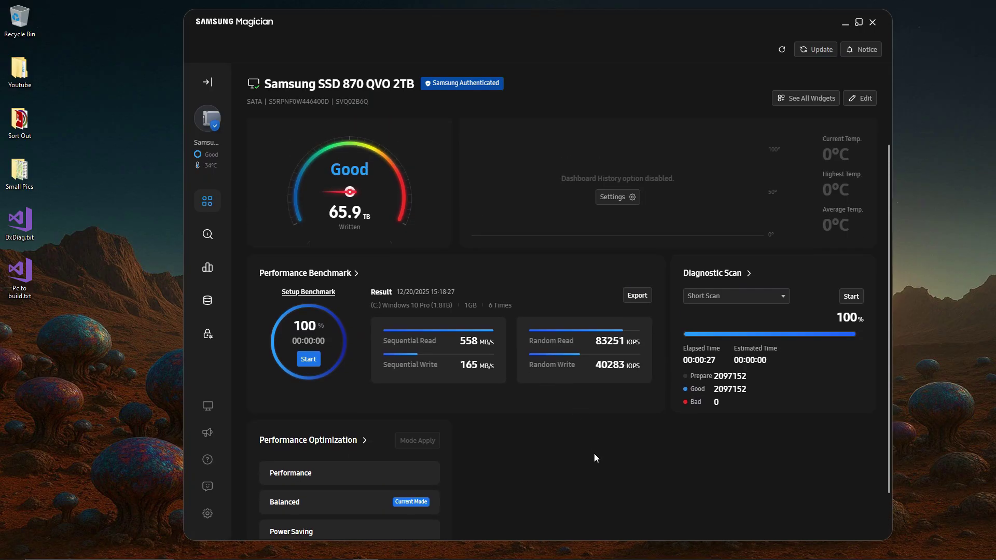